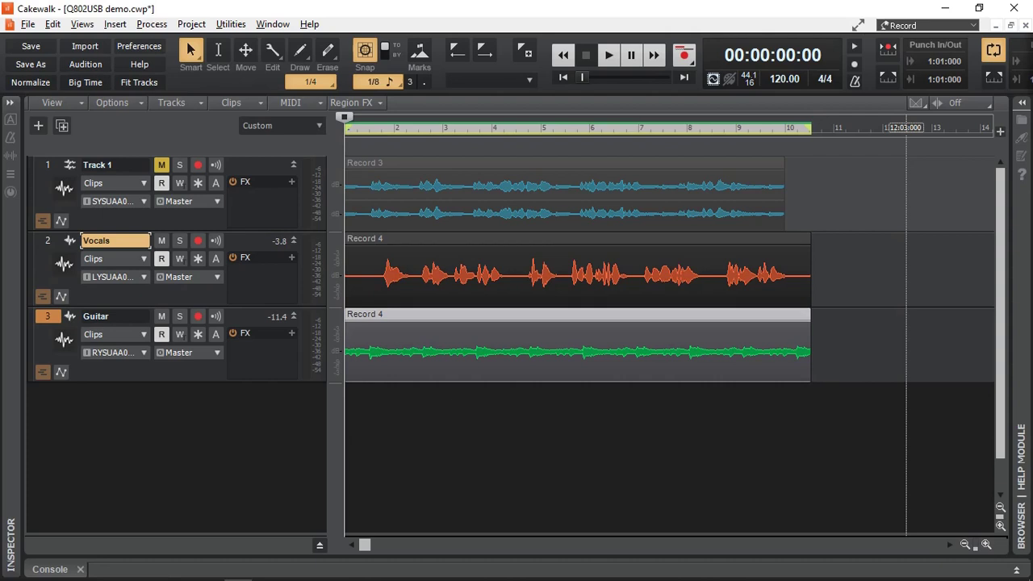
# - Solo the Guitar track and play its Record 4 clip from the project start, then stop
pyautogui.click(532, 458)
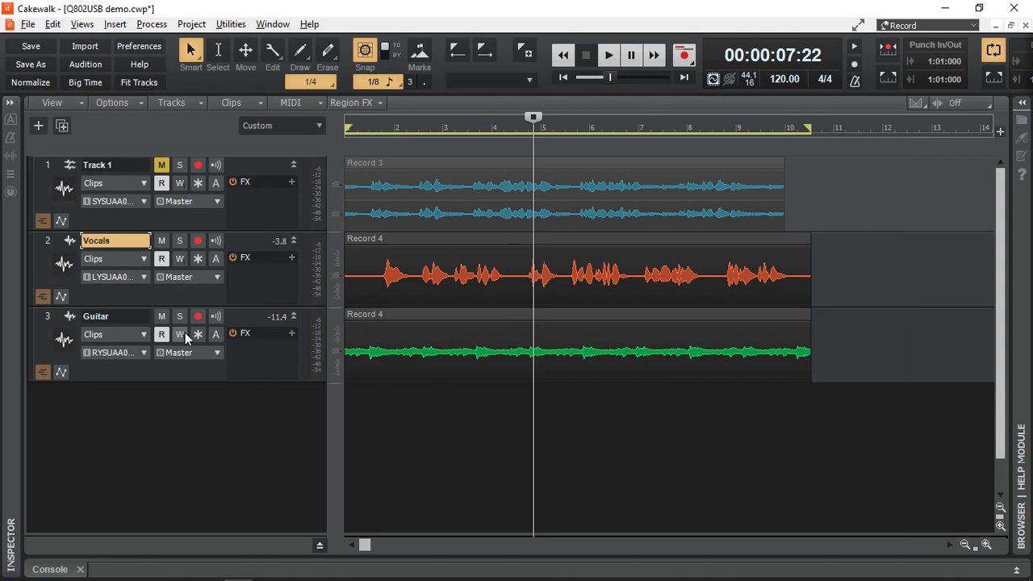
pyautogui.click(179, 316)
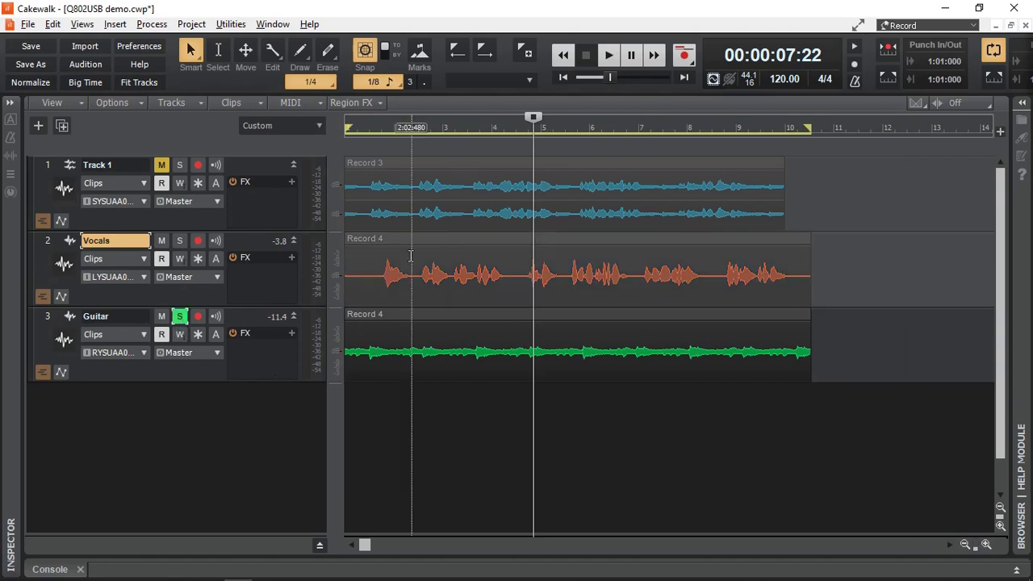
pyautogui.click(562, 77)
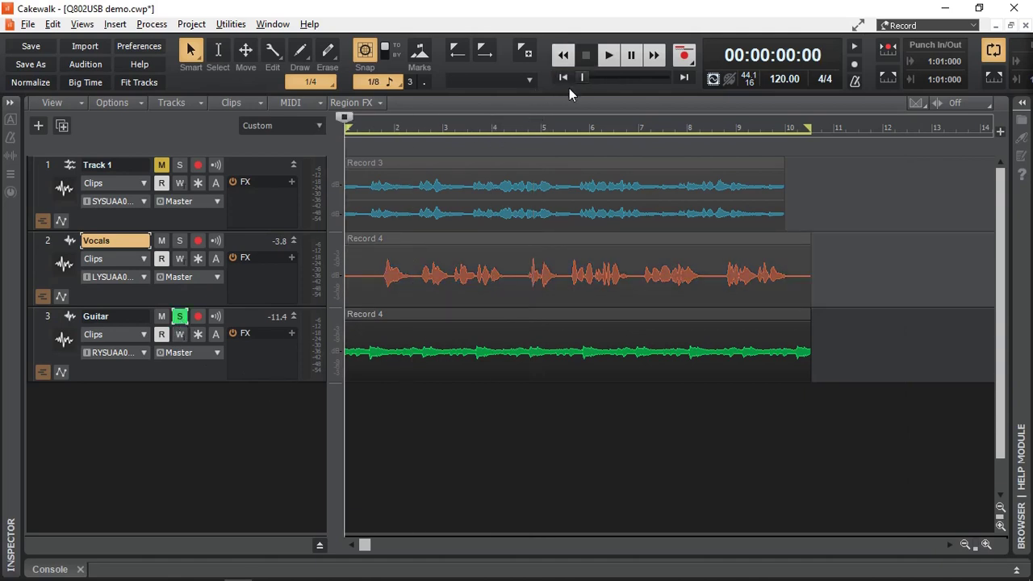
pyautogui.click(572, 314)
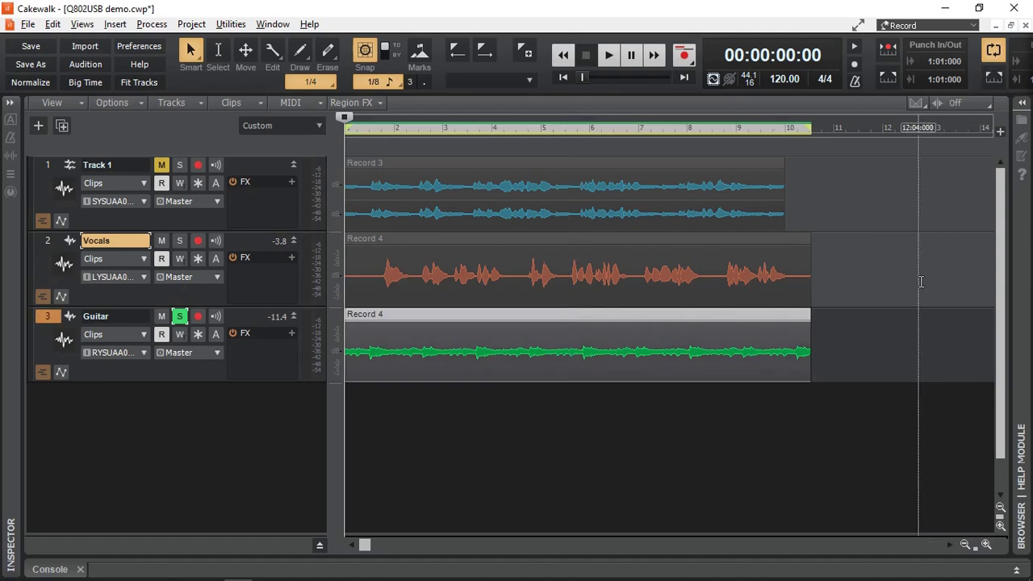
pyautogui.press('space')
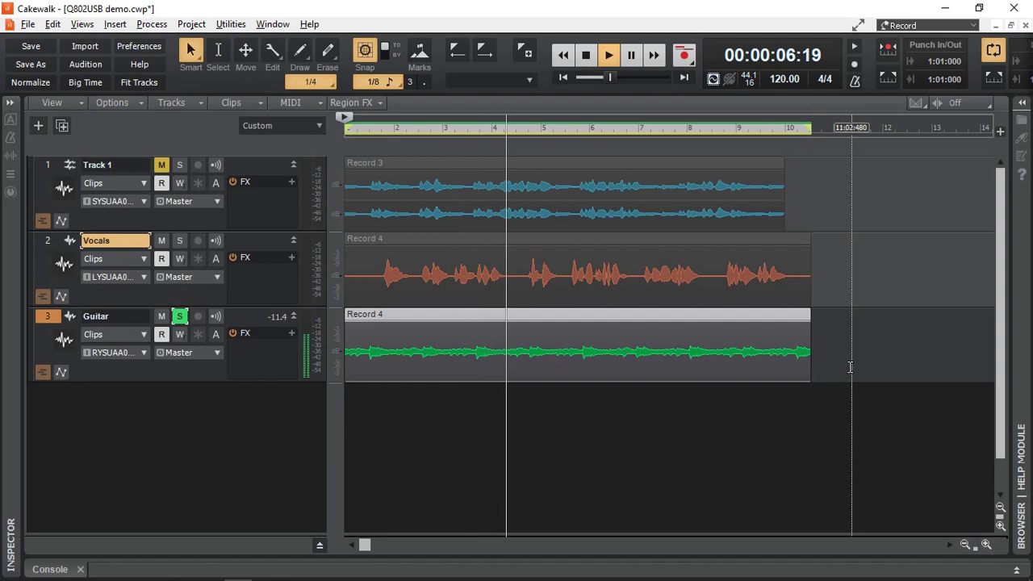
pyautogui.press('space')
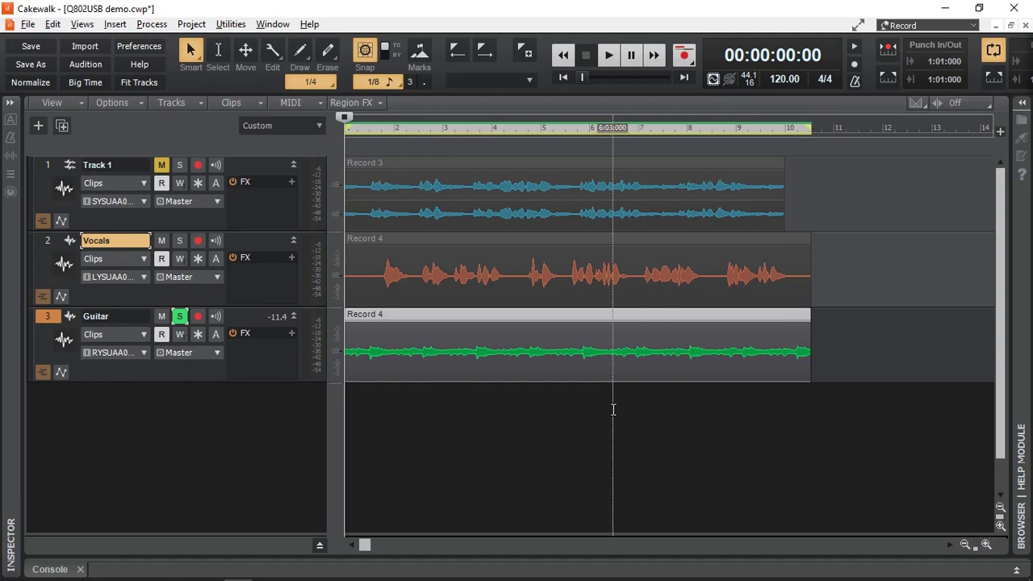
# - In the Console, send the Guitar track to two new stereo buses, Bus D and Bus E
pyautogui.hotkey('alt', '2')
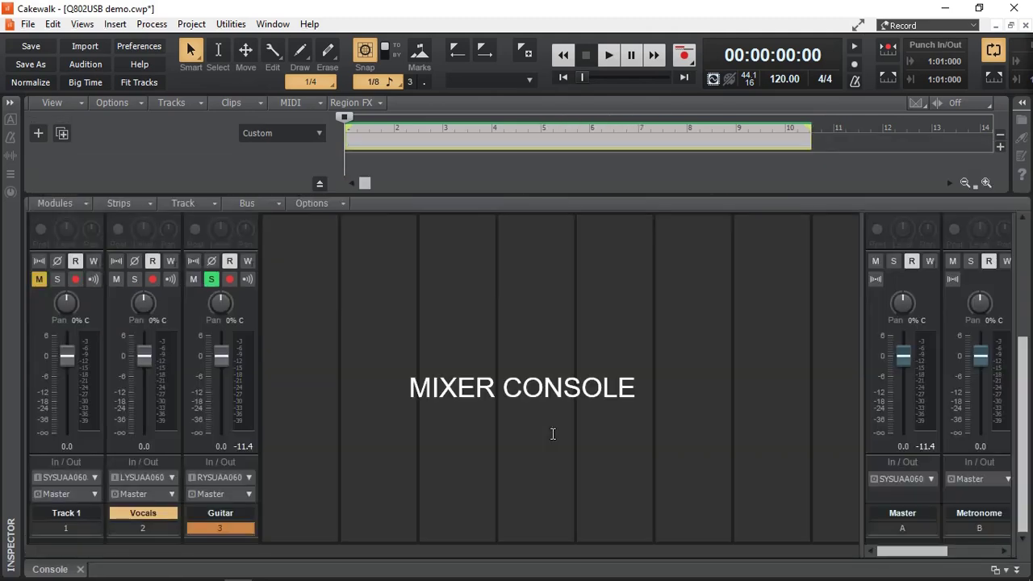
pyautogui.scroll(5, 355, 380)
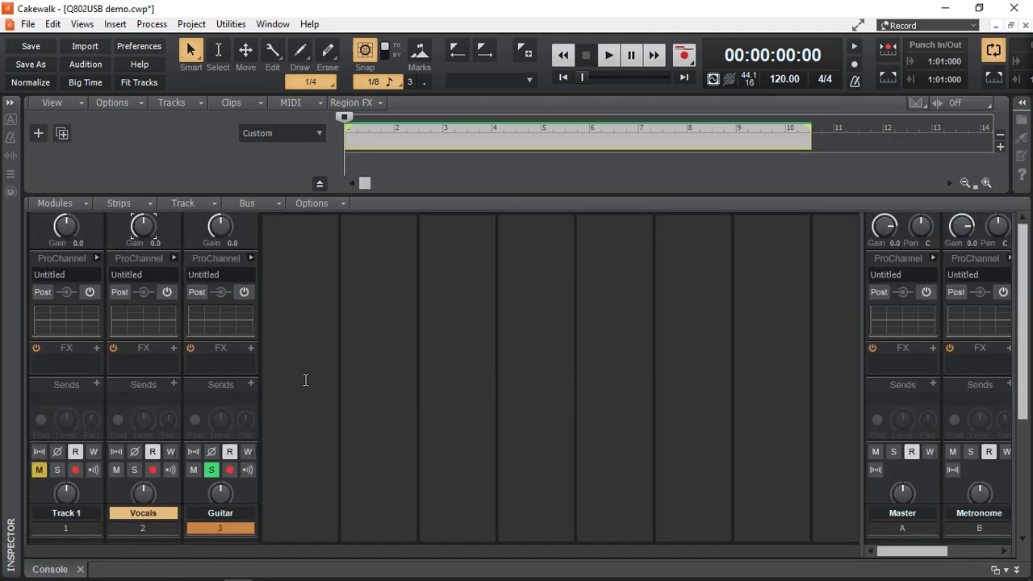
pyautogui.click(250, 385)
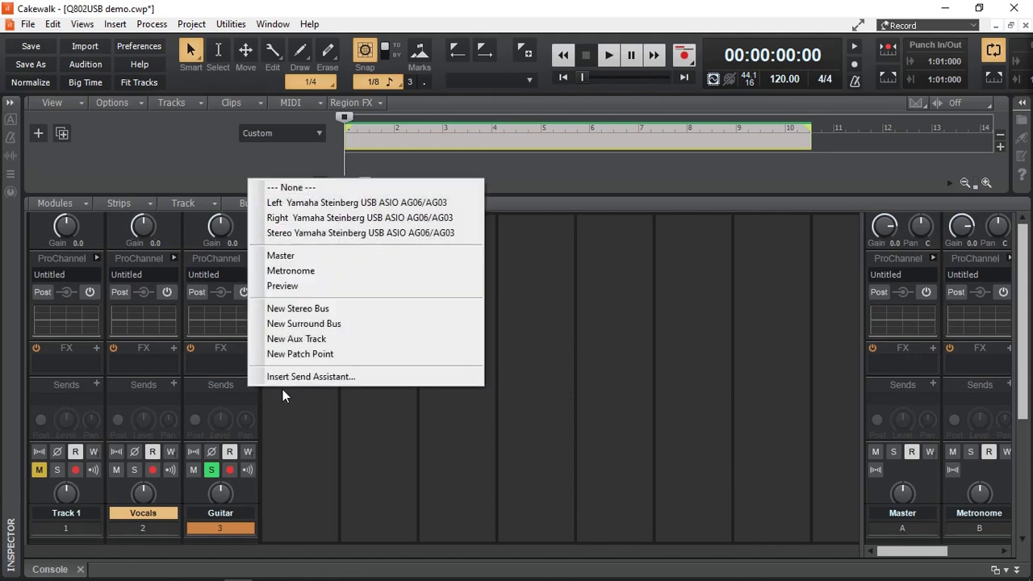
pyautogui.click(327, 310)
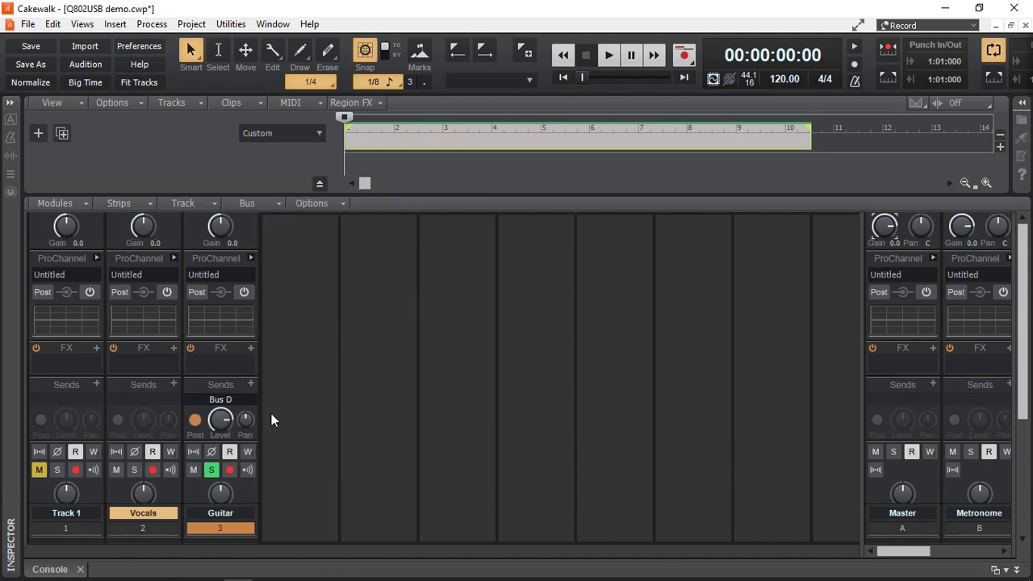
pyautogui.scroll(-1, 271, 414)
pyautogui.click(252, 348)
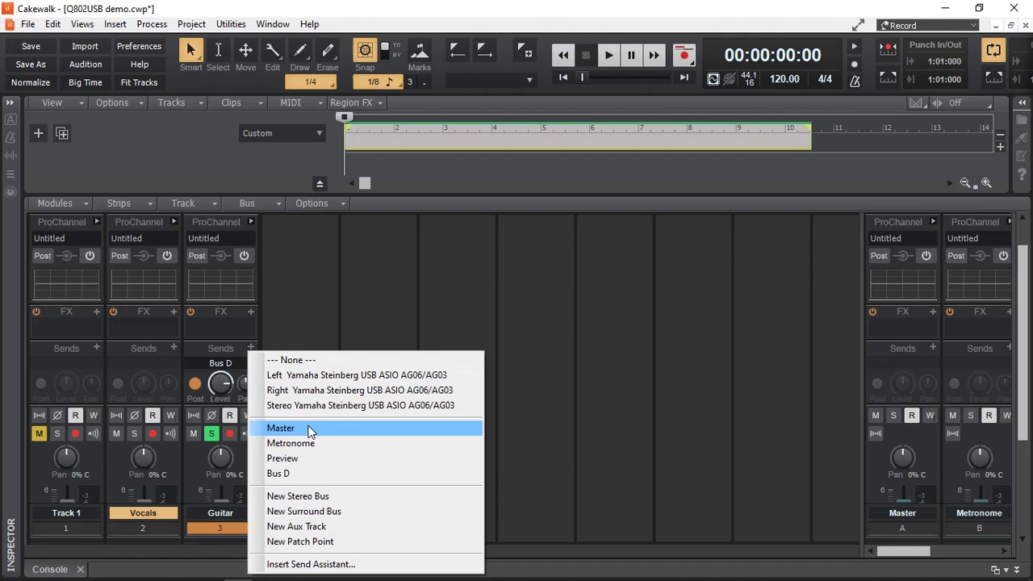
pyautogui.click(306, 497)
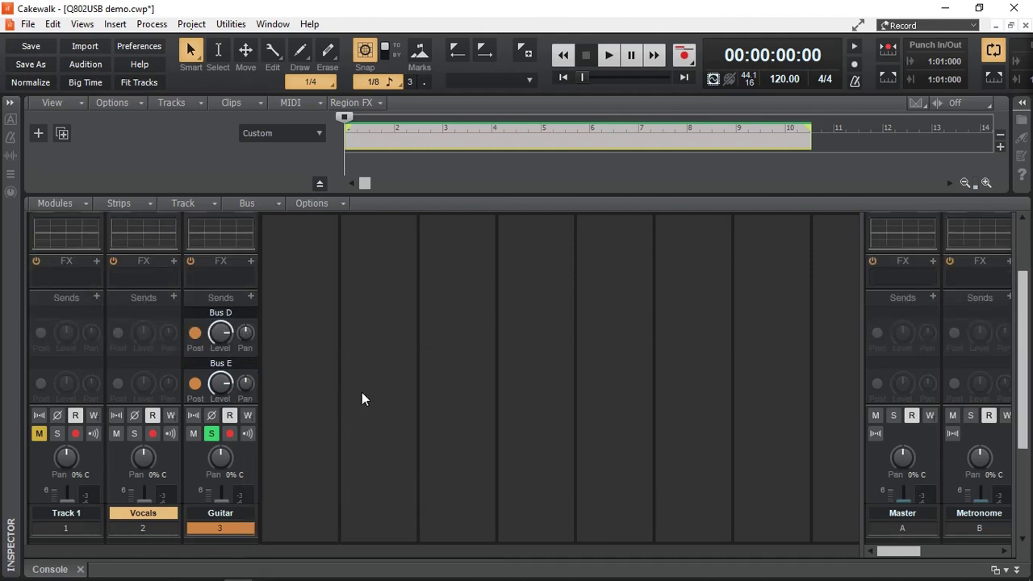
# - Send the Vocals track to a new stereo Bus F and widen the bus pane
pyautogui.click(173, 297)
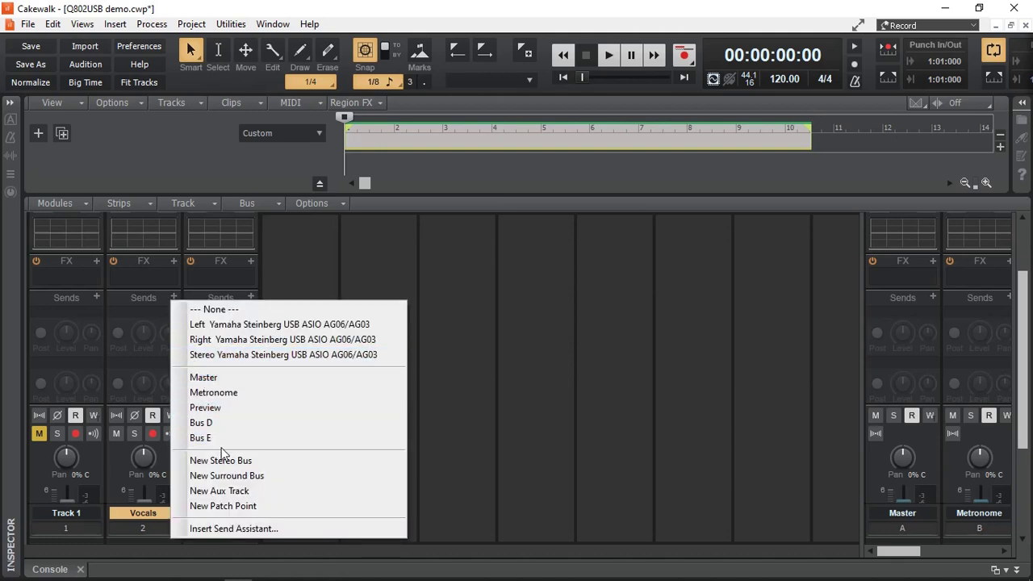
pyautogui.click(225, 463)
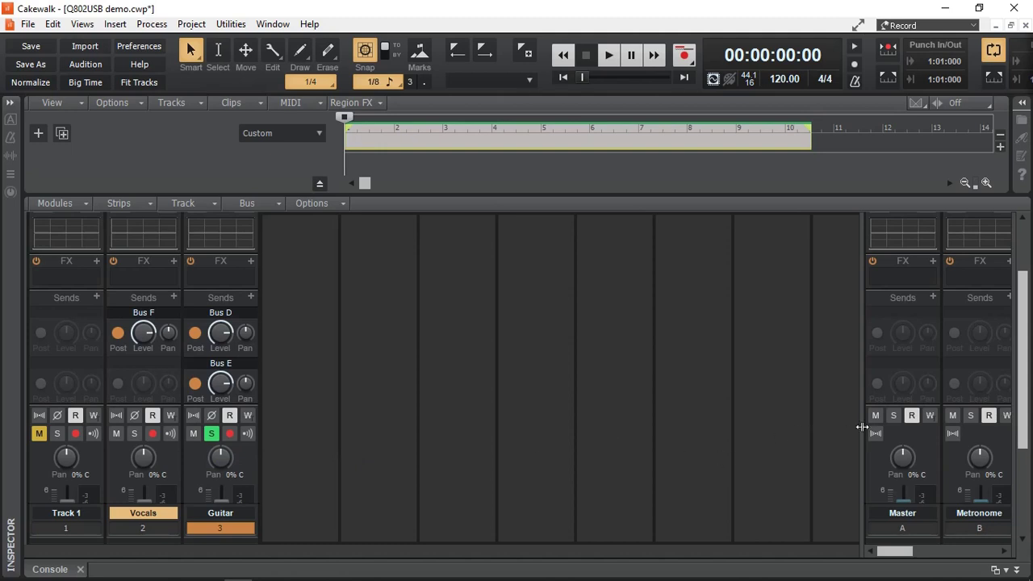
pyautogui.moveTo(861, 427); pyautogui.dragTo(484, 427)
pyautogui.scroll(-4, 984, 421)
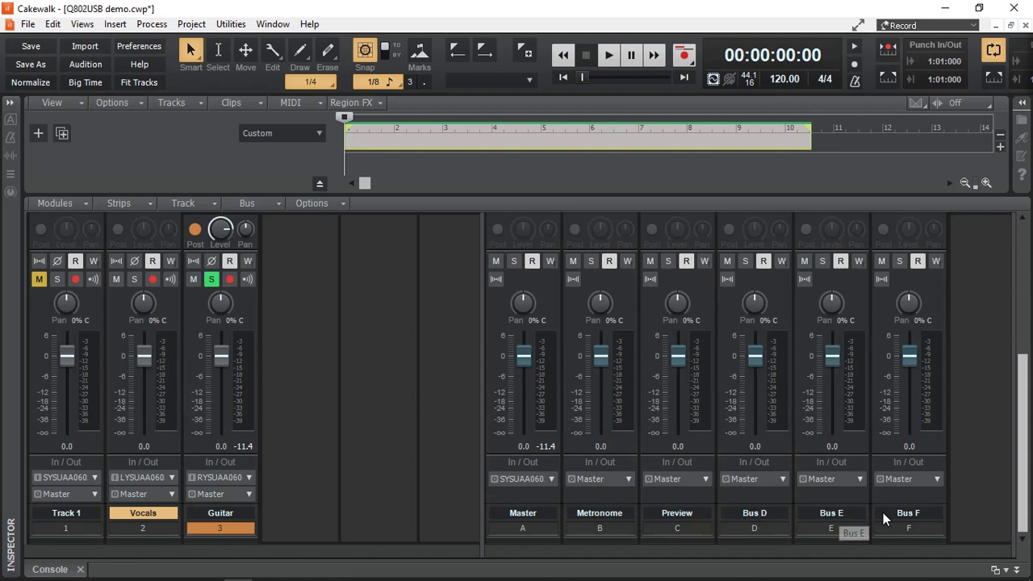
# - Rename the Vocals send bus, Bus F, to 'Vox Reverb' in the Console
pyautogui.doubleClick(907, 514)
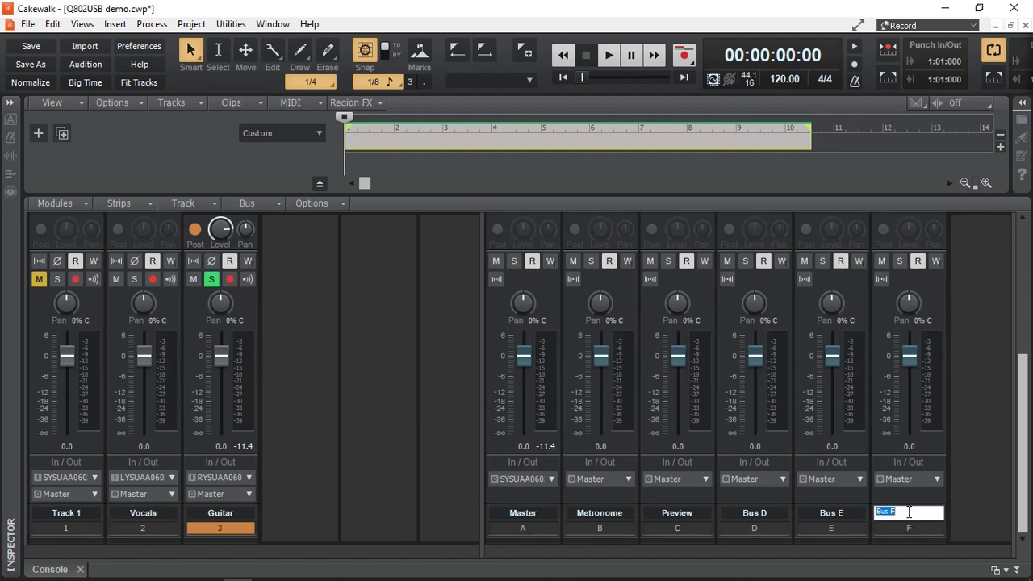
pyautogui.write('Vox Reverb')
pyautogui.press('Return')
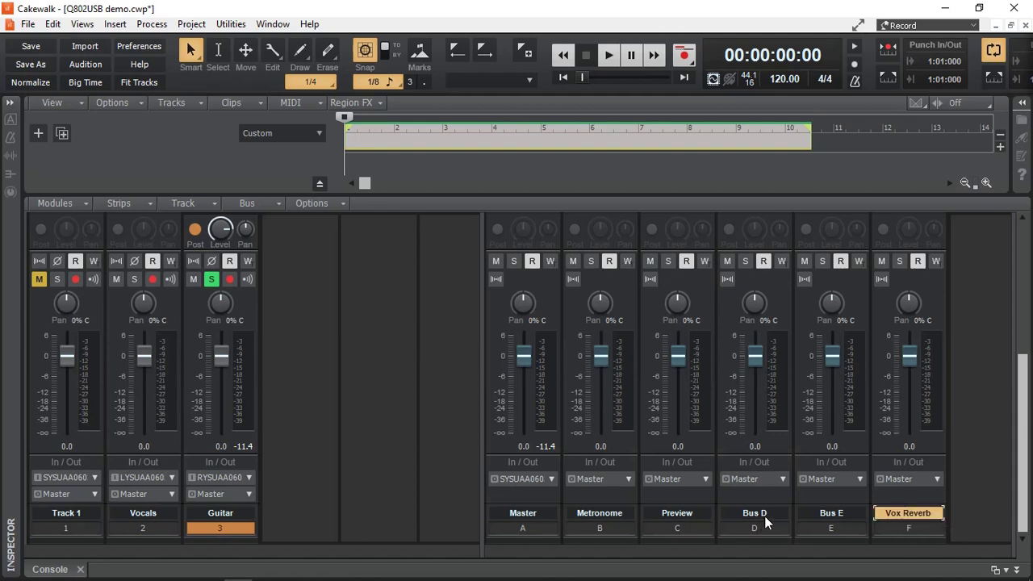
pyautogui.scroll(3, 992, 432)
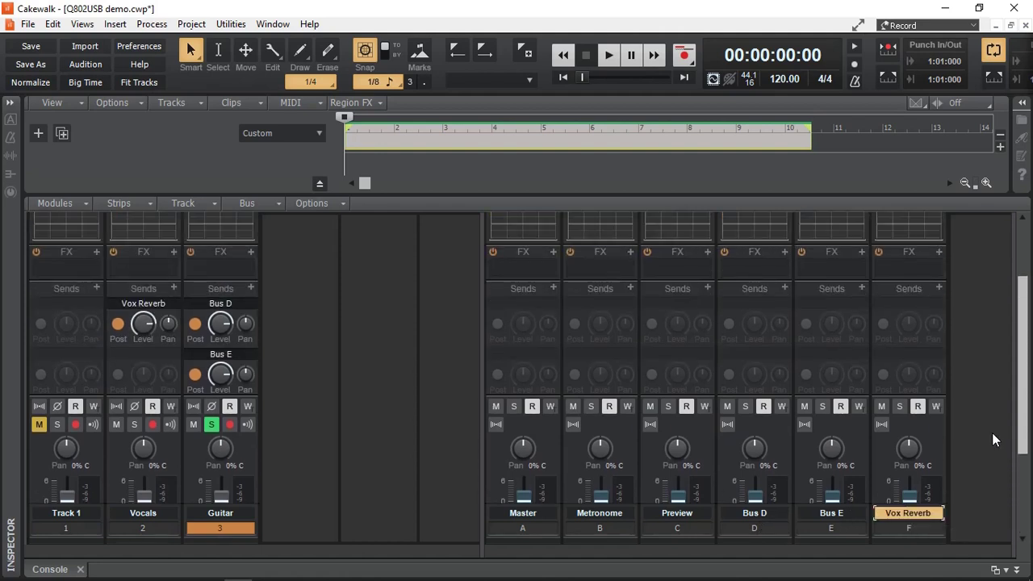
pyautogui.scroll(1, 991, 440)
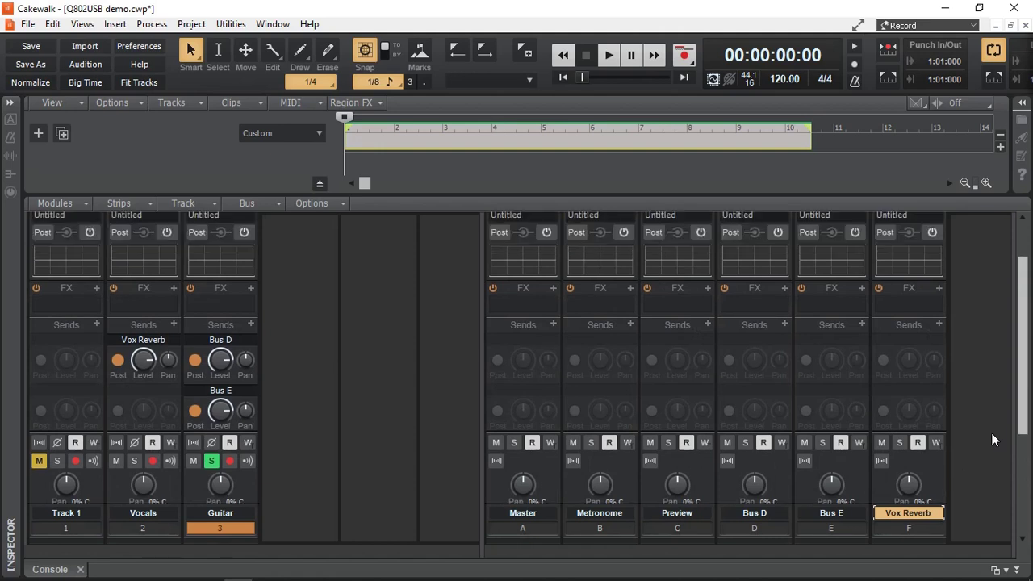
pyautogui.scroll(-3, 991, 440)
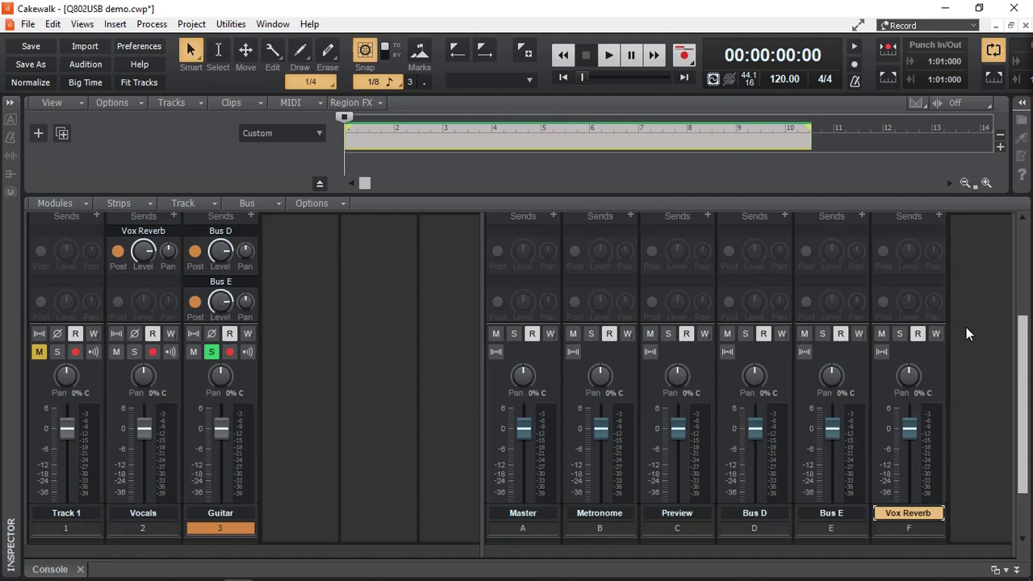
pyautogui.scroll(3, 968, 334)
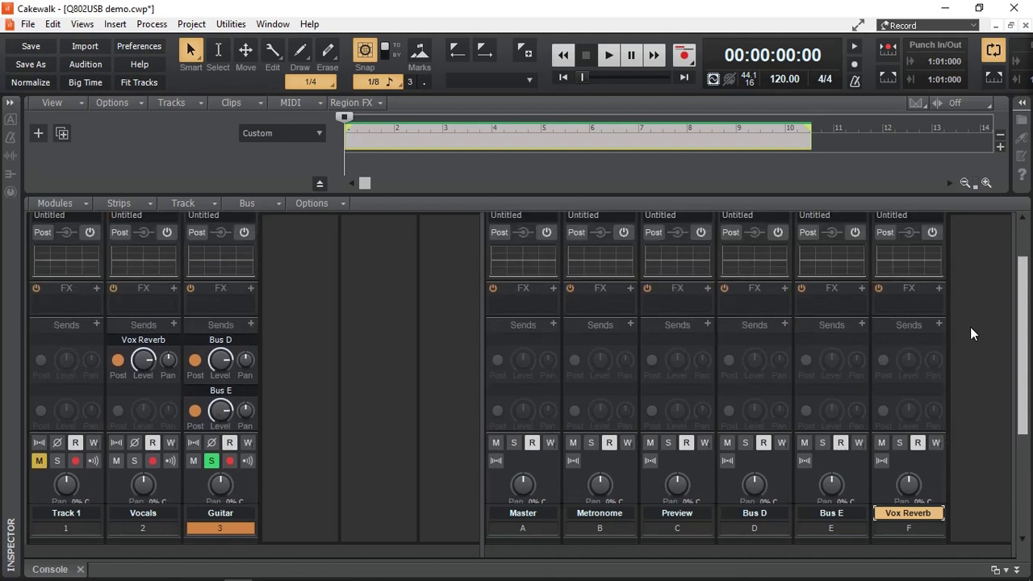
# - Insert Cakewalk's Sonitus Reverb on Bus D and set its Dry level to -Inf
pyautogui.click(785, 288)
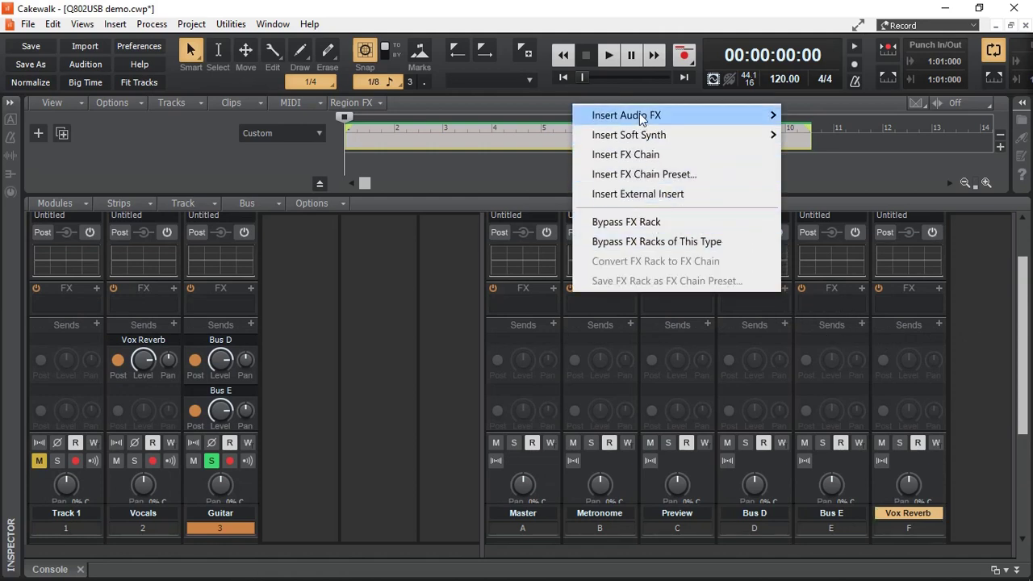
pyautogui.moveTo(642, 118)
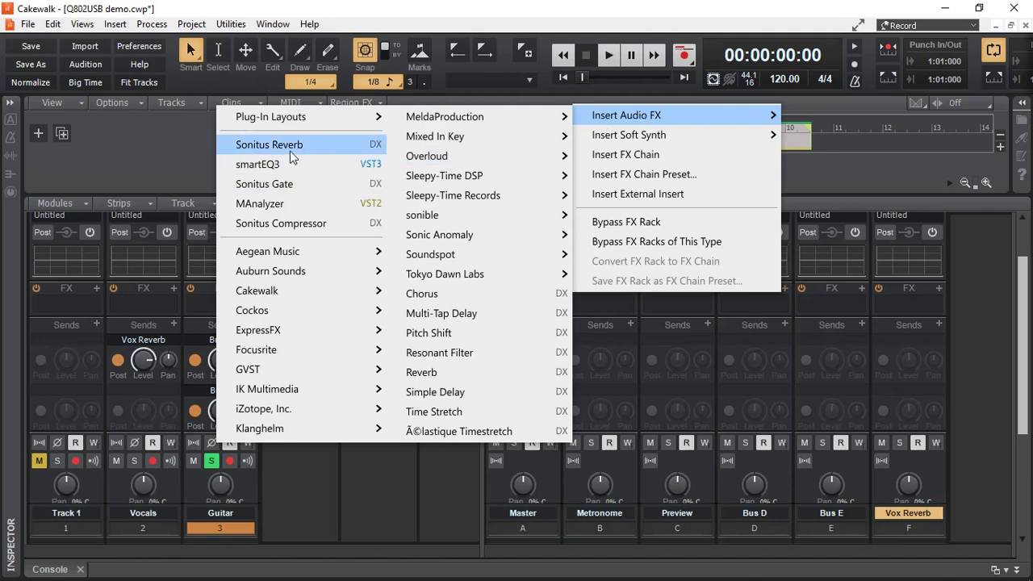
pyautogui.moveTo(256, 293)
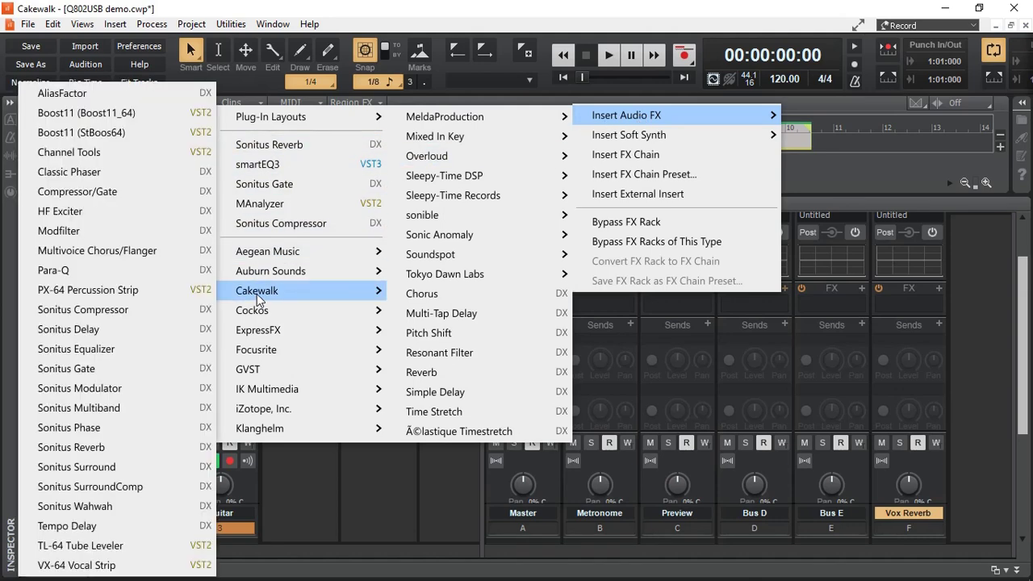
pyautogui.click(108, 447)
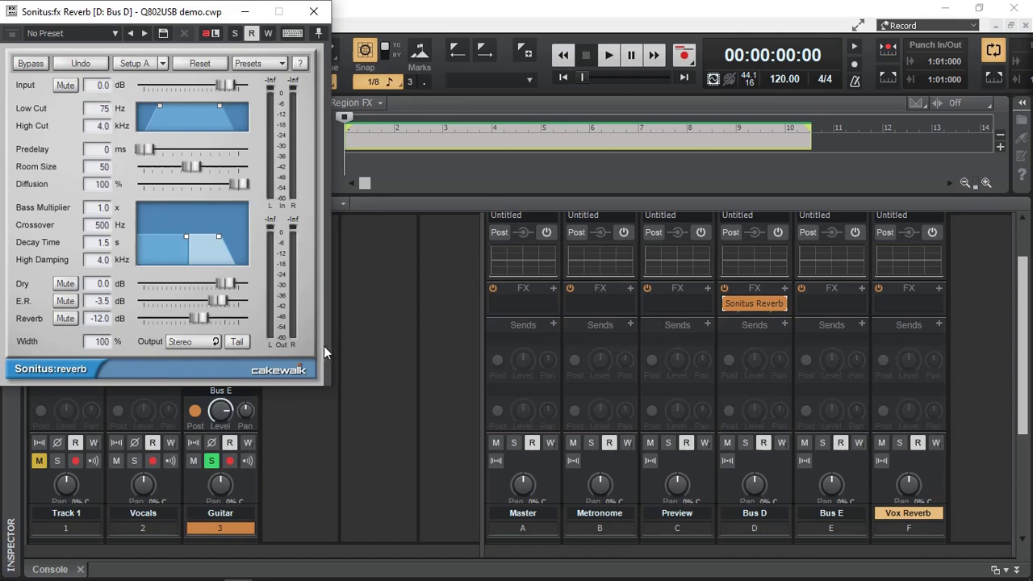
pyautogui.moveTo(225, 289); pyautogui.dragTo(143, 287)
# - Copy Bus D's Sonitus Reverb onto the Bus E and Vox Reverb FX bins
pyautogui.click(754, 311)
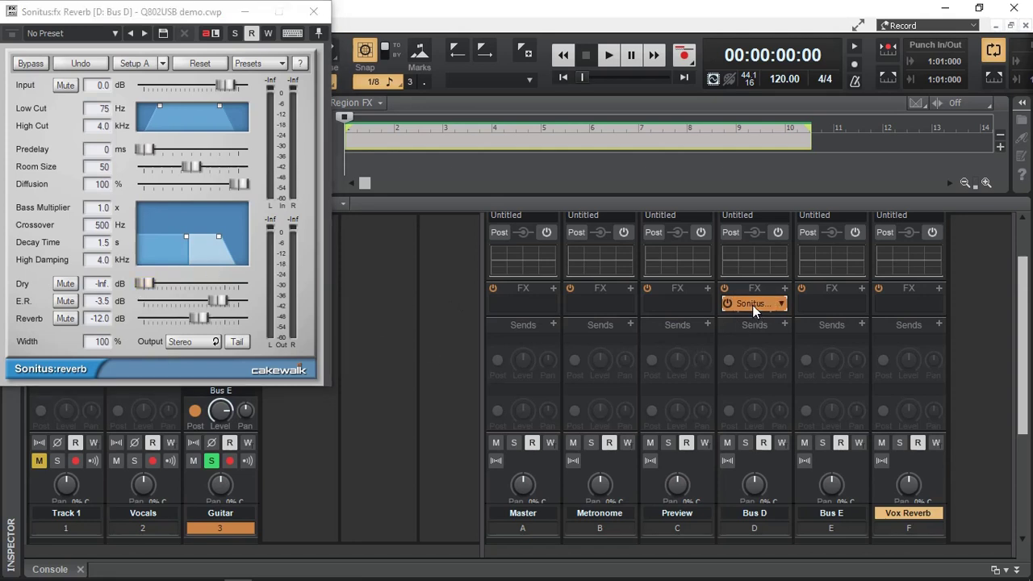
pyautogui.moveTo(753, 310); pyautogui.dragTo(821, 308)
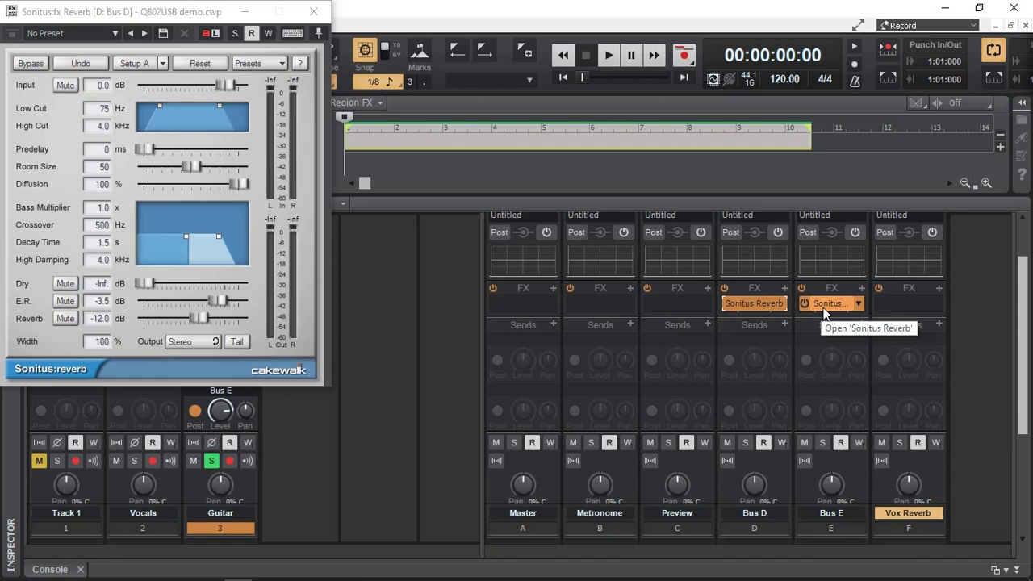
pyautogui.moveTo(829, 304); pyautogui.dragTo(903, 307)
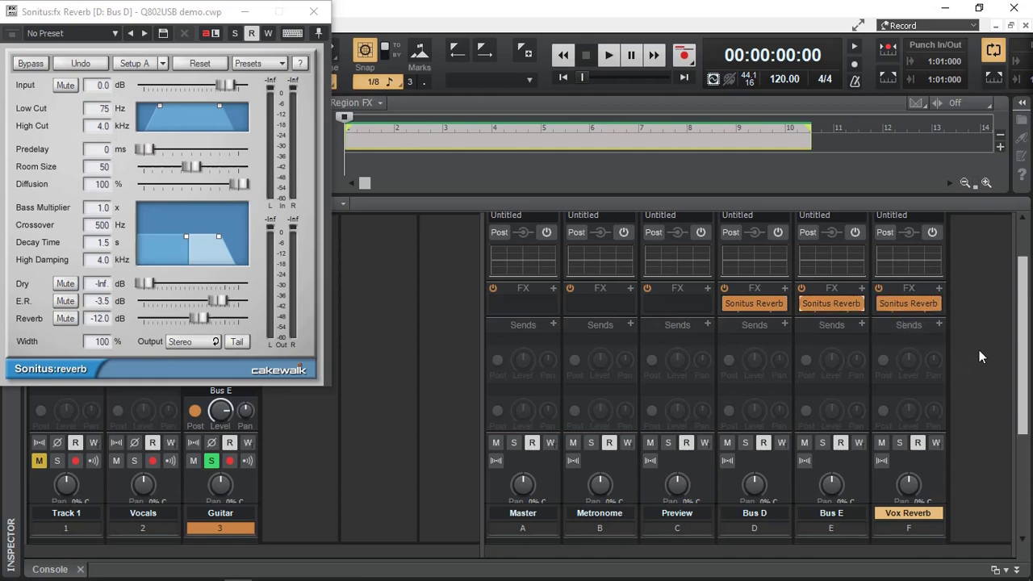
# - On Bus E's reverb, add slight predelay and reduce the room size and diffusion
pyautogui.doubleClick(829, 304)
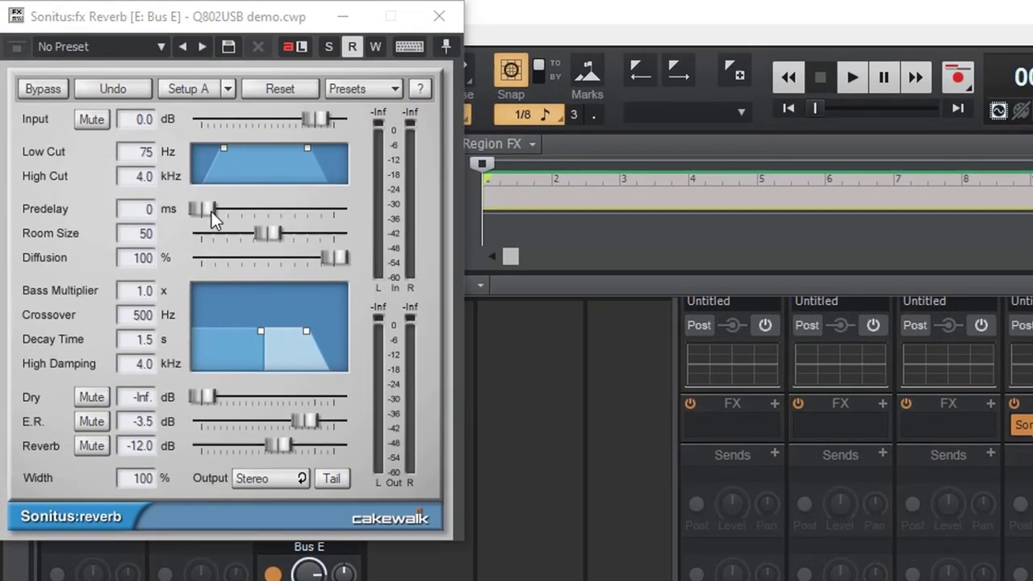
pyautogui.moveTo(206, 209); pyautogui.dragTo(214, 210)
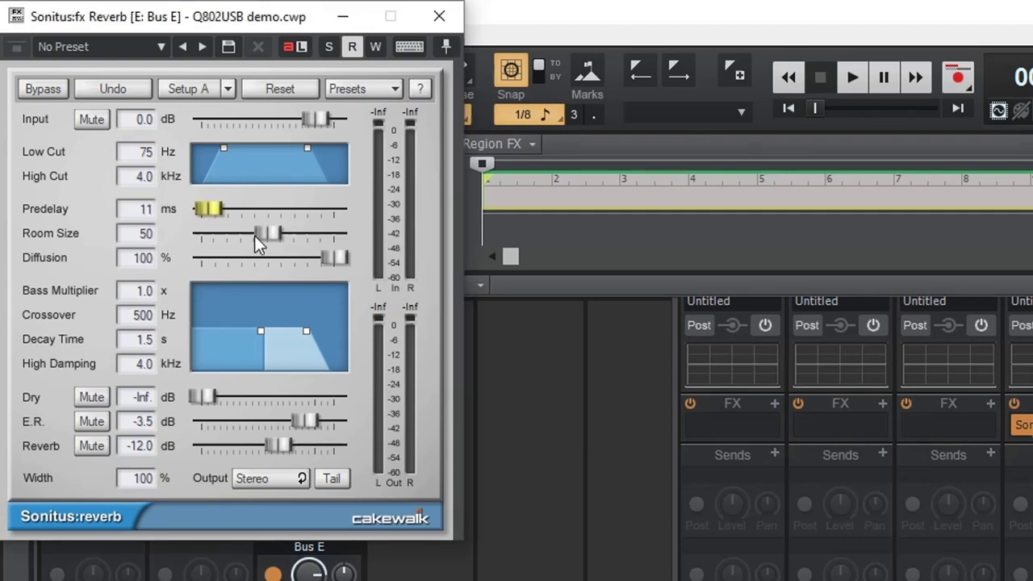
pyautogui.moveTo(270, 233); pyautogui.dragTo(258, 233)
pyautogui.moveTo(331, 258); pyautogui.dragTo(294, 258)
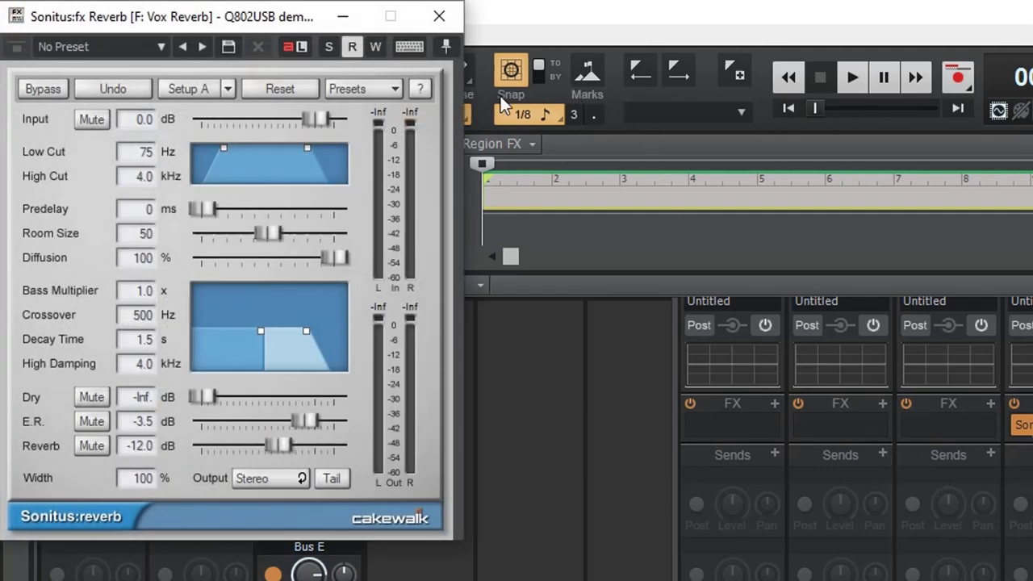
# - Load the Aux bus > Vocal Hall 1 preset (40 ms predelay, 2.0 s decay) on Vox Reverb
pyautogui.click(386, 90)
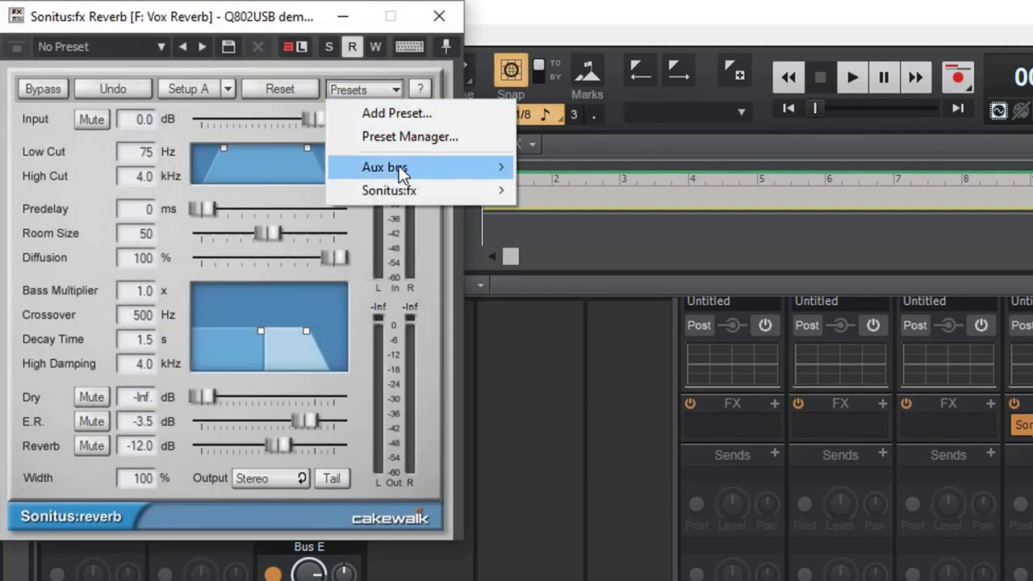
pyautogui.moveTo(395, 167)
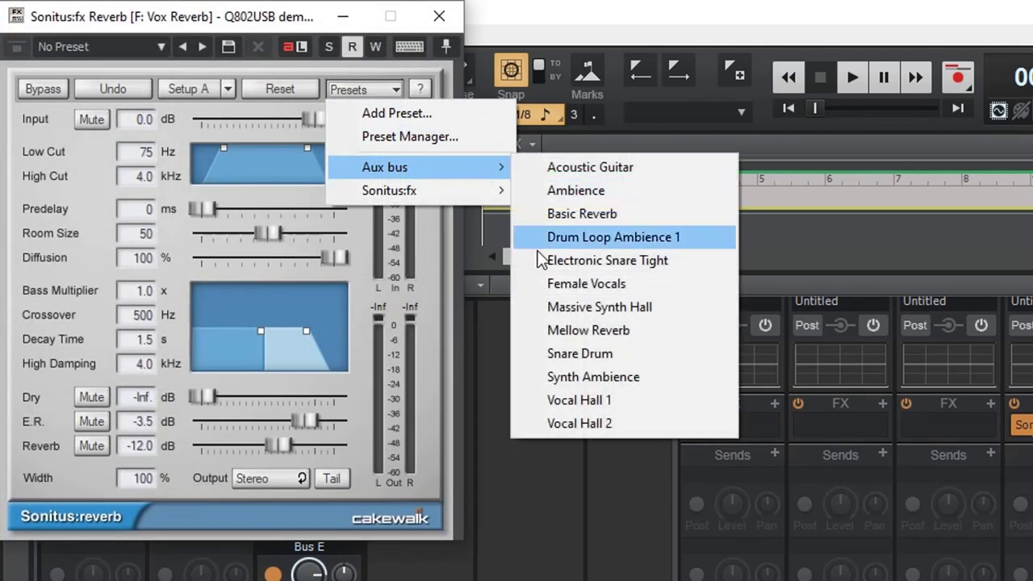
pyautogui.click(579, 400)
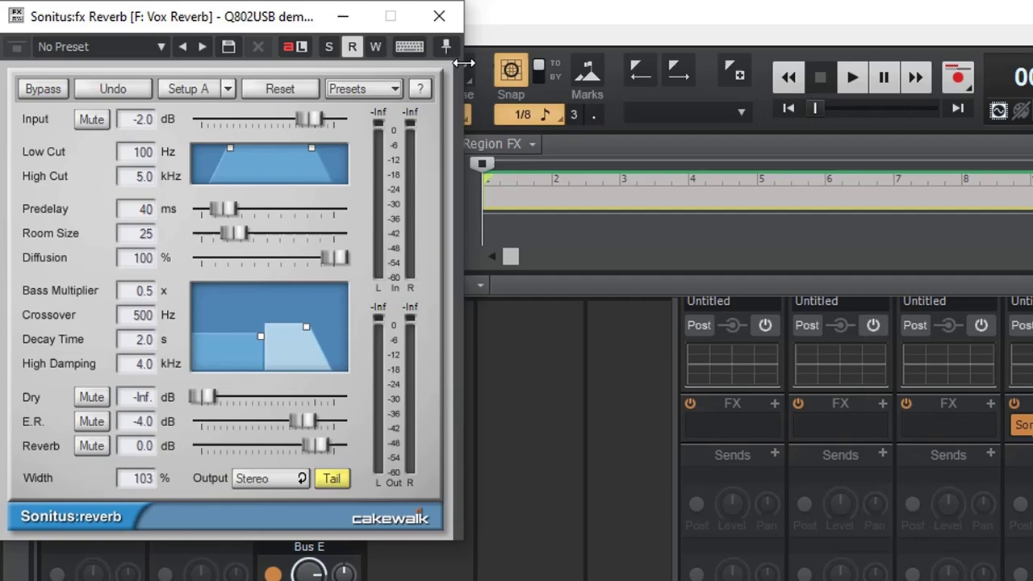
# - Close the reverb window and pull the Vox Reverb, Bus E and Bus D faders to the bottom
pyautogui.click(439, 17)
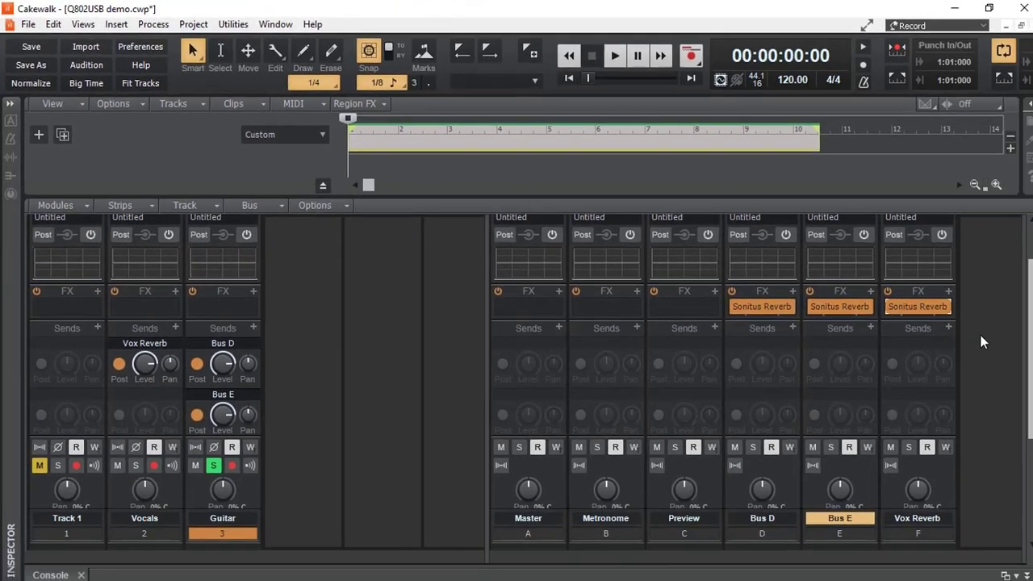
pyautogui.scroll(-5, 977, 339)
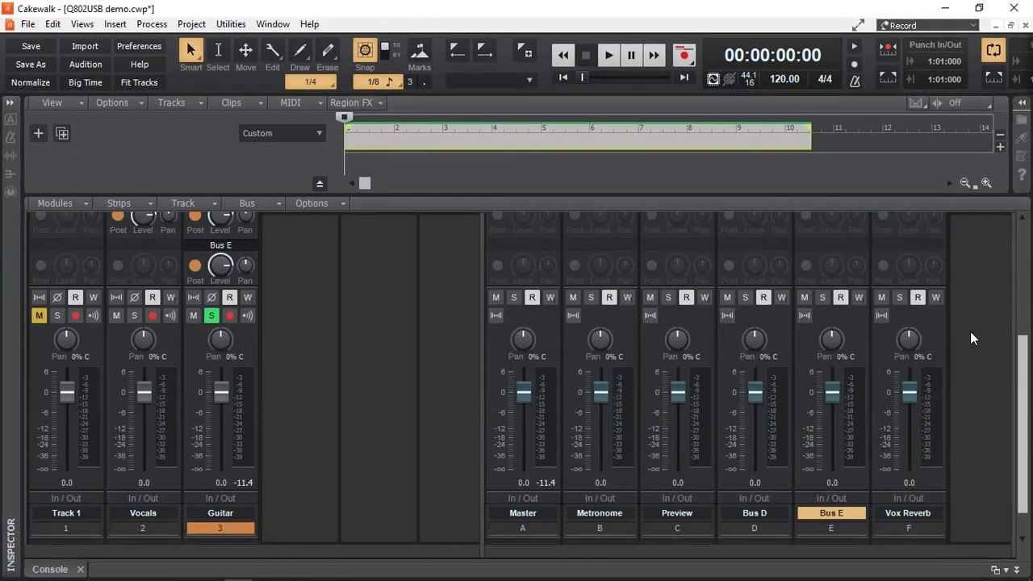
pyautogui.moveTo(909, 355); pyautogui.dragTo(909, 431)
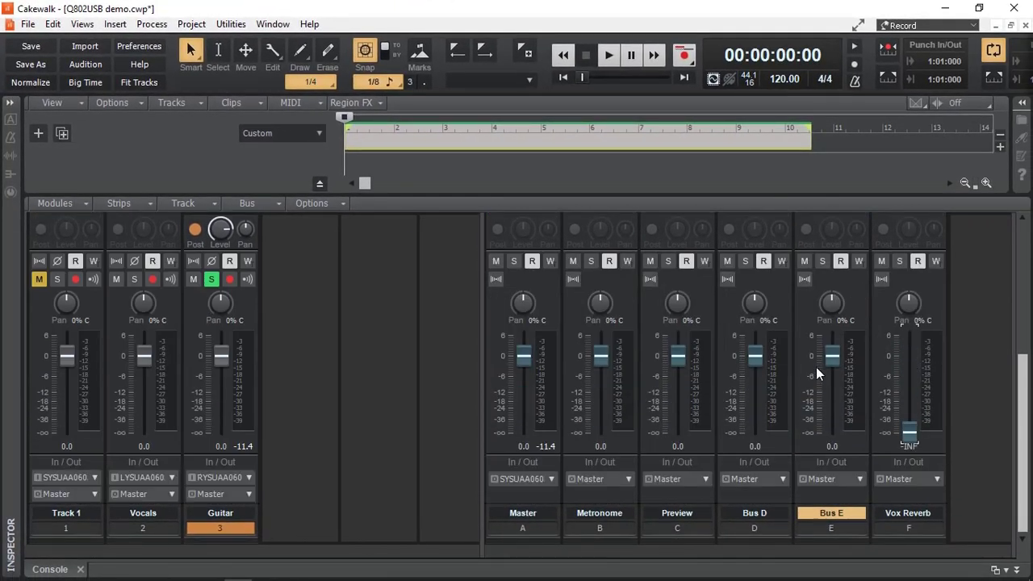
pyautogui.moveTo(833, 356); pyautogui.dragTo(833, 432)
pyautogui.moveTo(755, 356); pyautogui.dragTo(755, 431)
pyautogui.scroll(5, 365, 309)
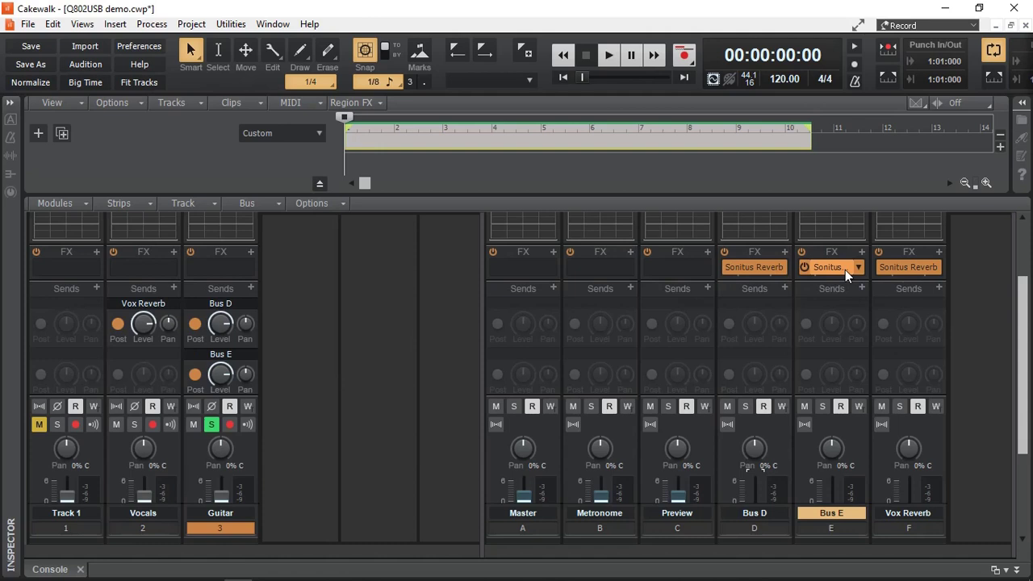
# - Set Bus D's pan to 100% L and Bus E's pan to 100% R
pyautogui.scroll(-2, 774, 457)
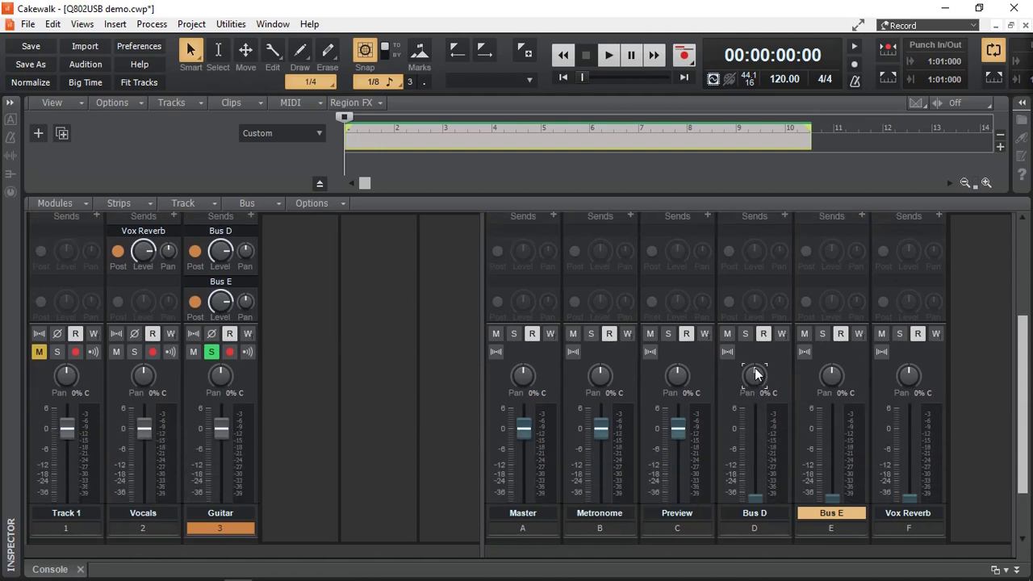
pyautogui.moveTo(755, 373); pyautogui.dragTo(753, 380)
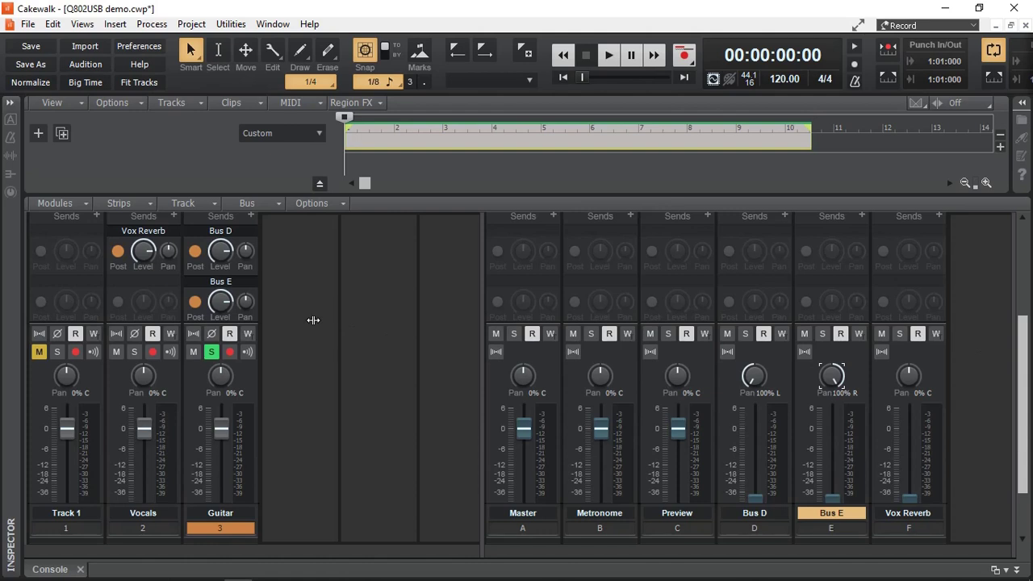
pyautogui.scroll(-2, 398, 436)
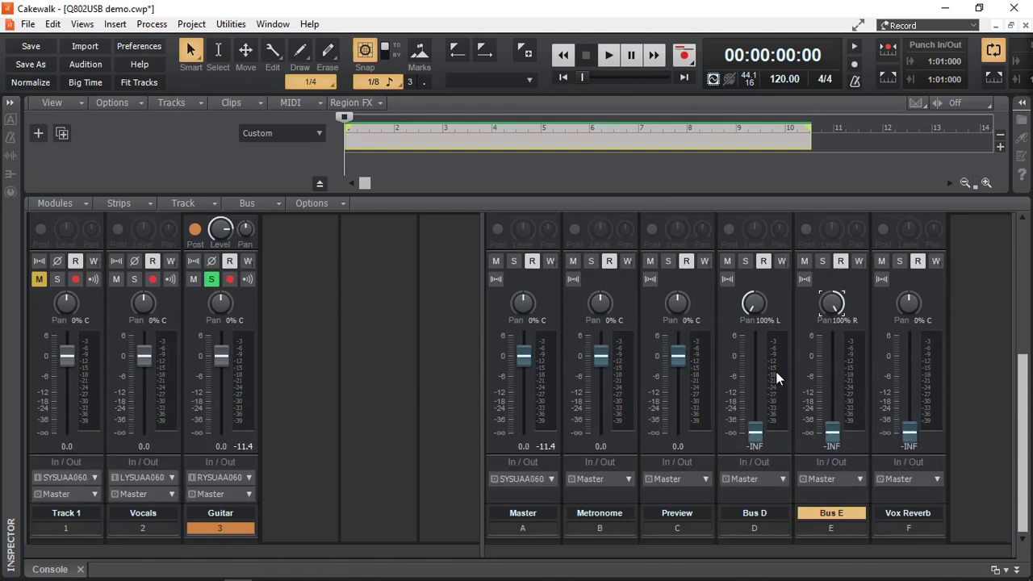
# - Start playback and raise the Bus D and Bus E faders to 0.0 dB
pyautogui.press('space')
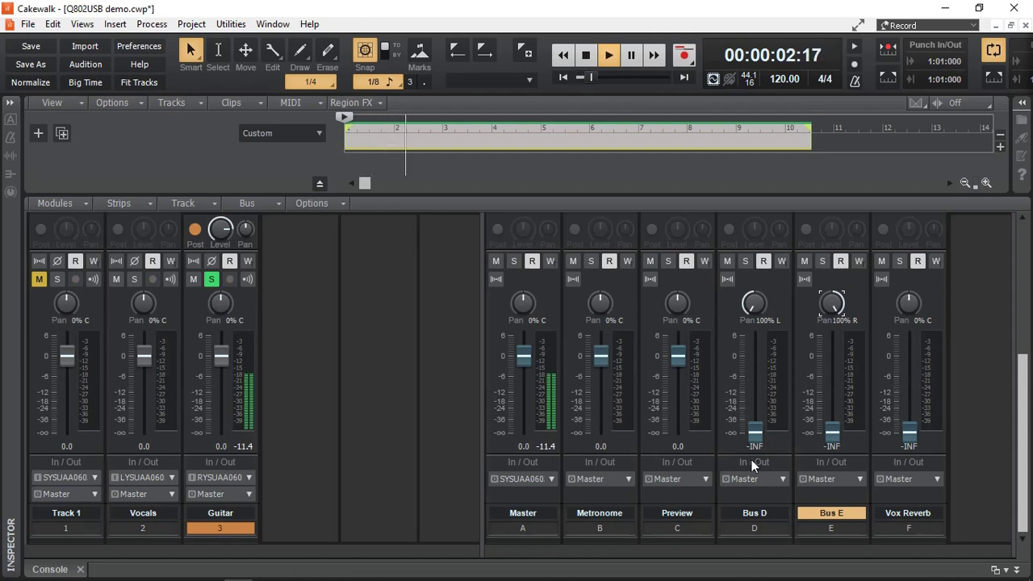
pyautogui.scroll(10, 757, 433)
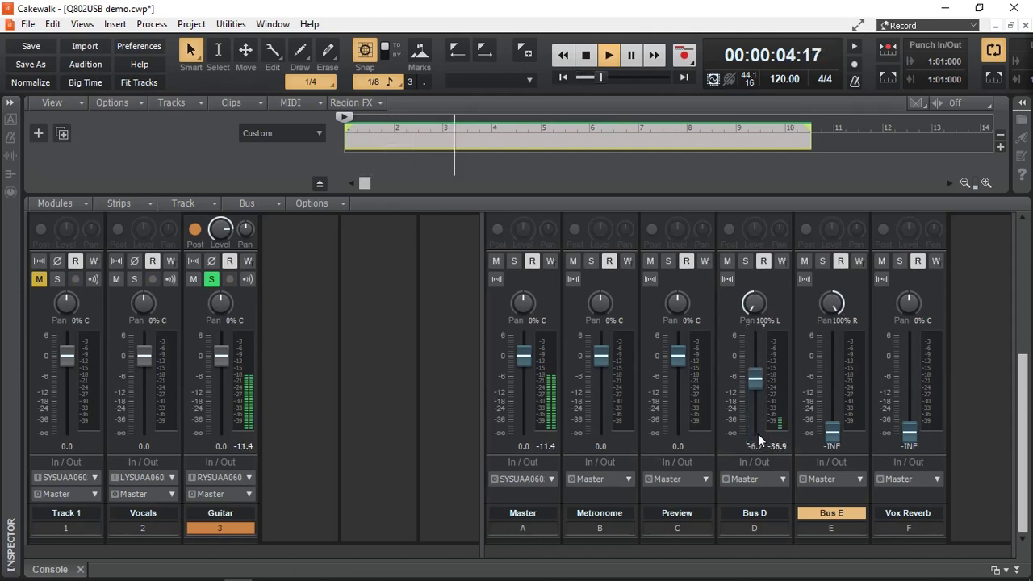
pyautogui.scroll(5, 757, 433)
pyautogui.click(755, 416)
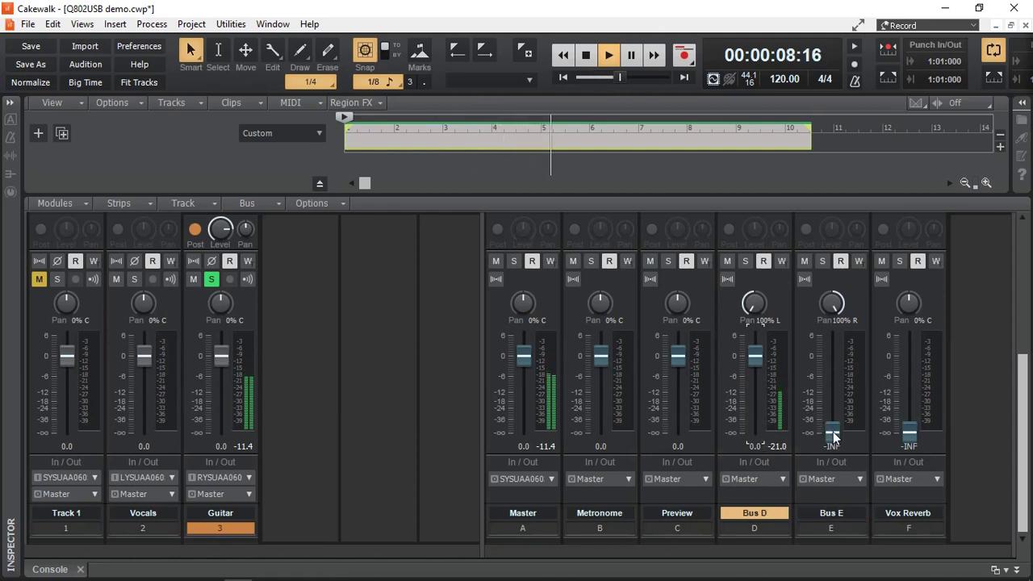
pyautogui.scroll(14, 833, 436)
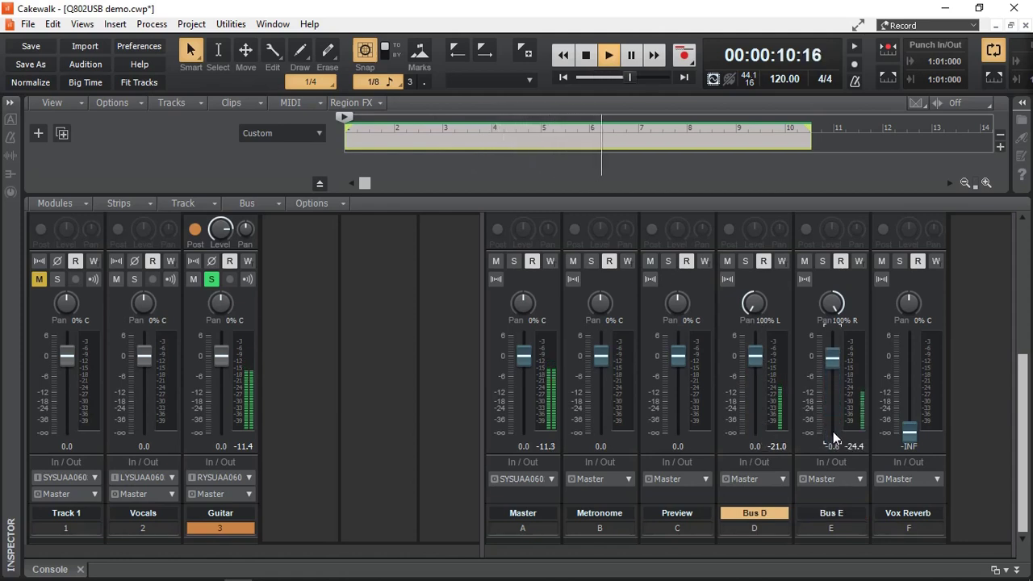
pyautogui.scroll(1, 832, 436)
pyautogui.click(836, 359)
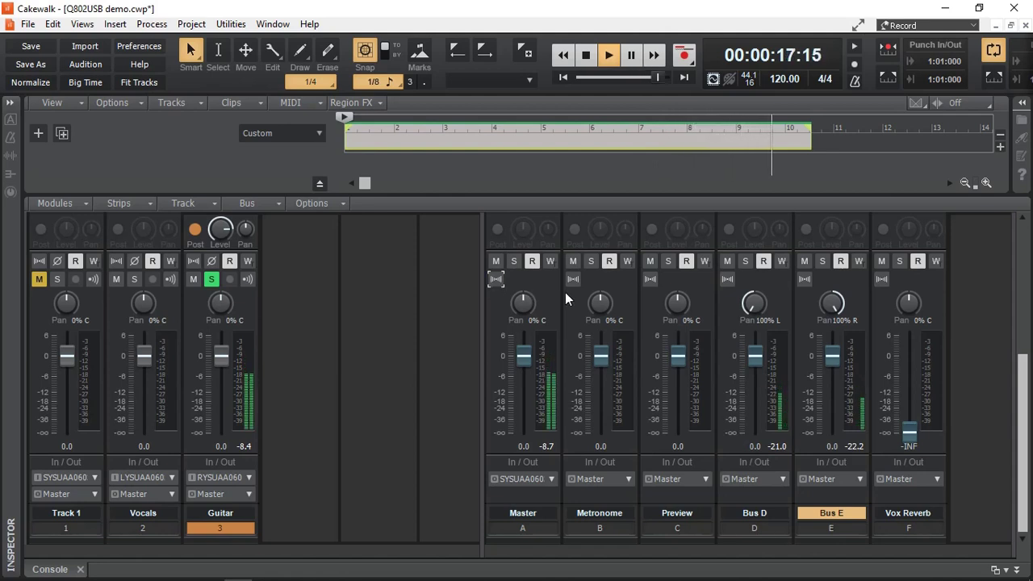
# - Mute Bus D and Bus E briefly to compare, unmute both, then stop playback
pyautogui.click(727, 261)
pyautogui.click(804, 261)
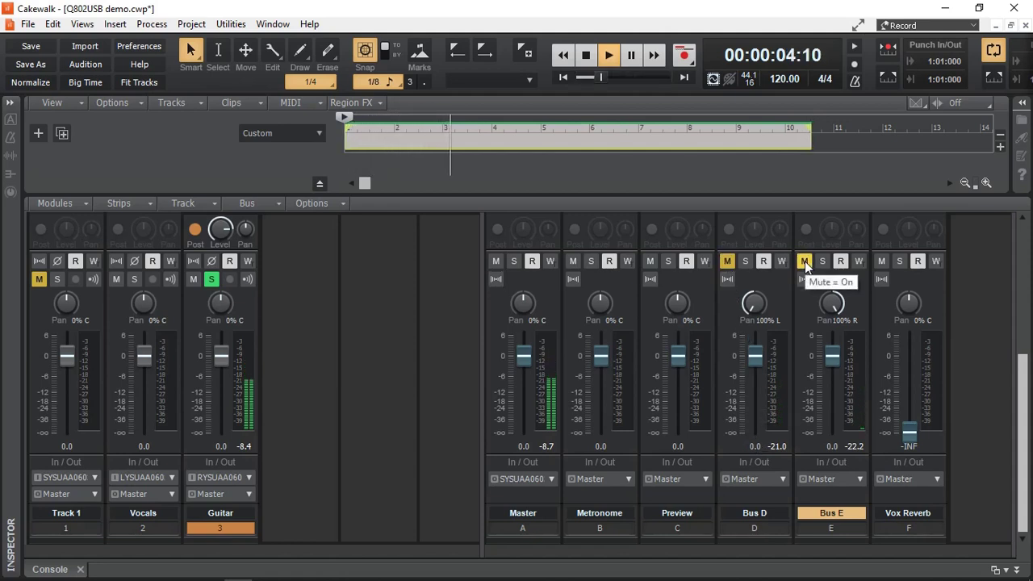
pyautogui.click(804, 261)
pyautogui.click(727, 261)
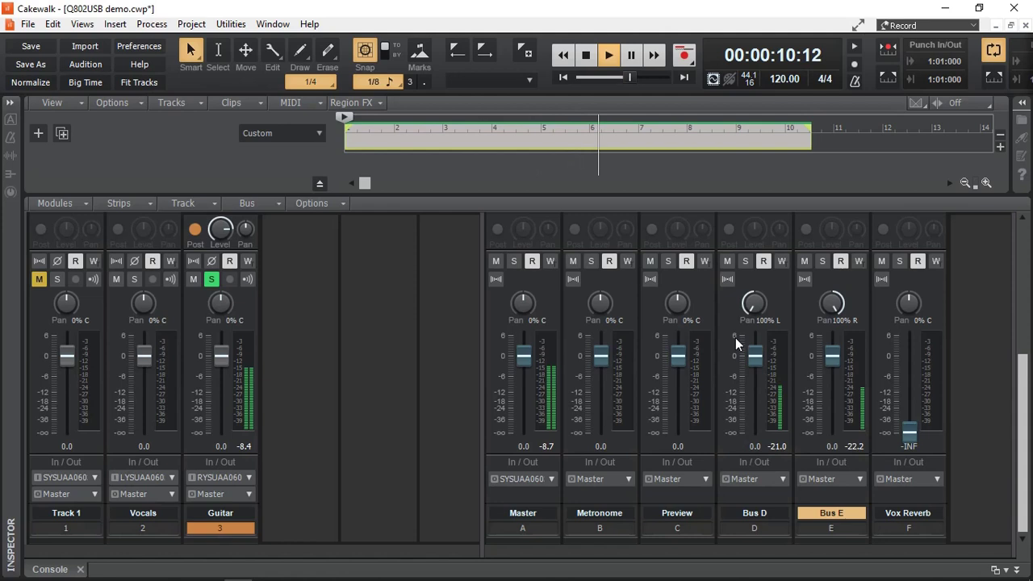
pyautogui.press('space')
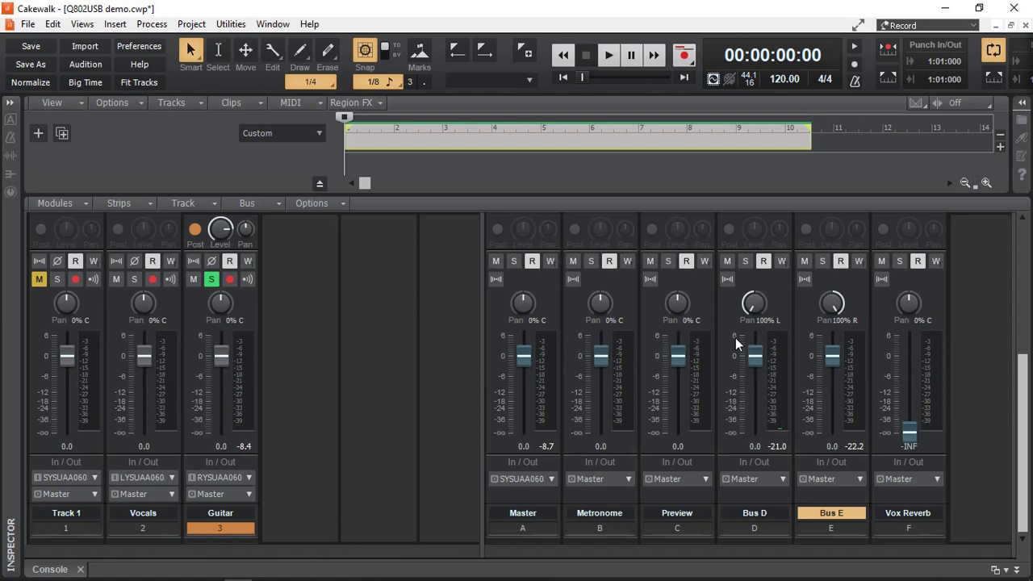
# - Set Bus D's Sonitus Reverb Room Size to 59 and resume playback to hear it
pyautogui.scroll(3, 963, 338)
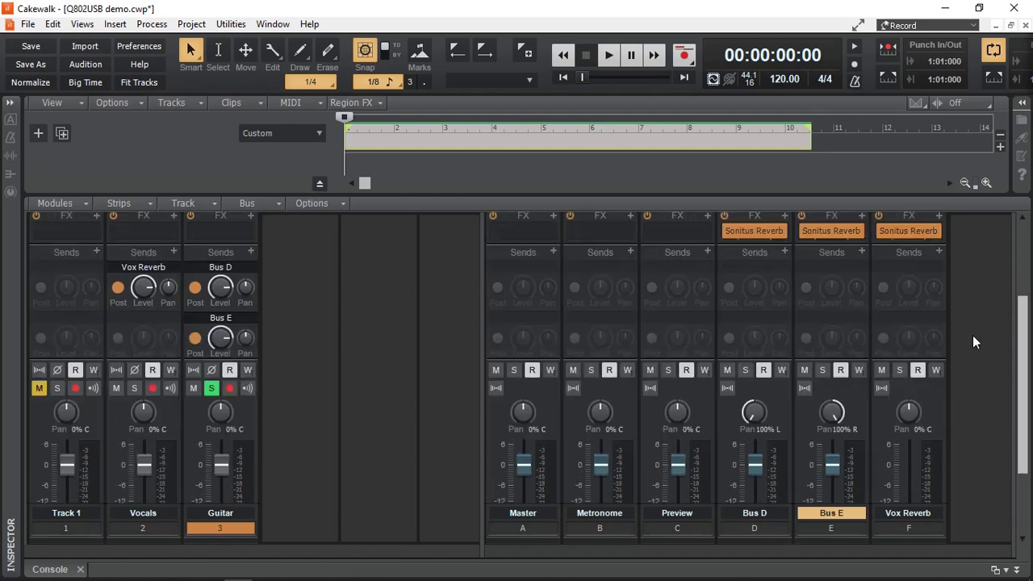
pyautogui.doubleClick(753, 232)
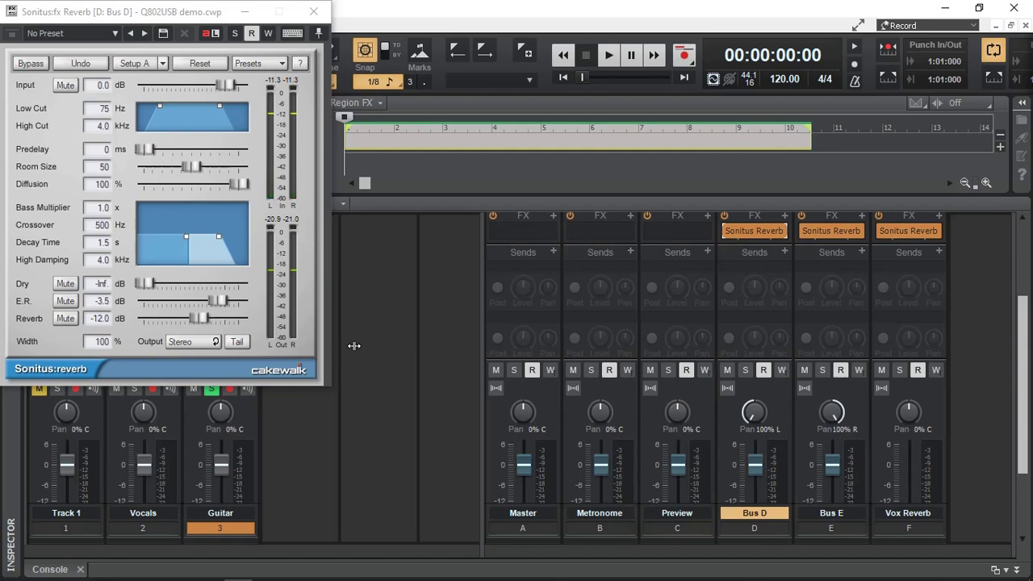
pyautogui.moveTo(191, 167); pyautogui.dragTo(200, 168)
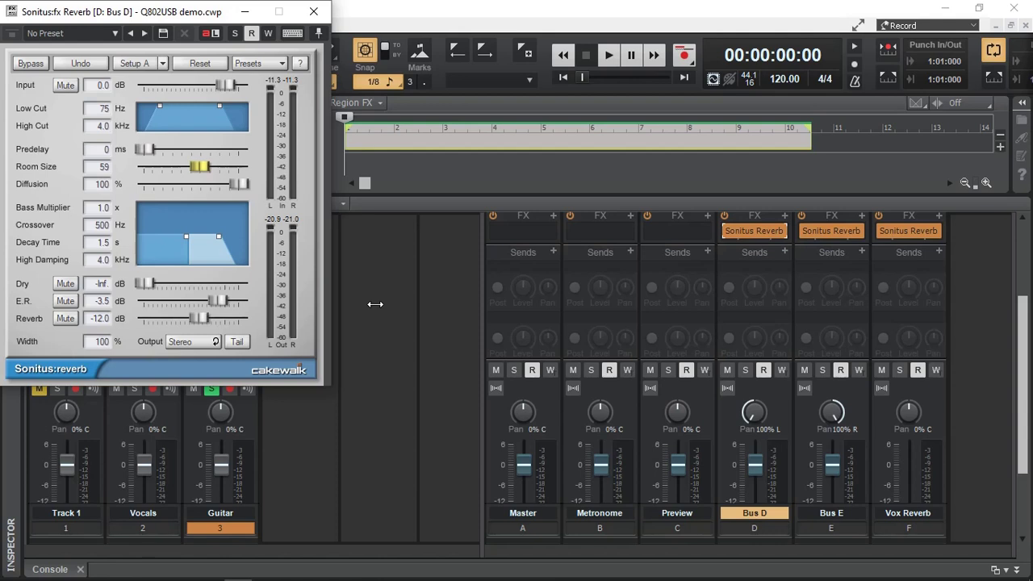
pyautogui.press('space')
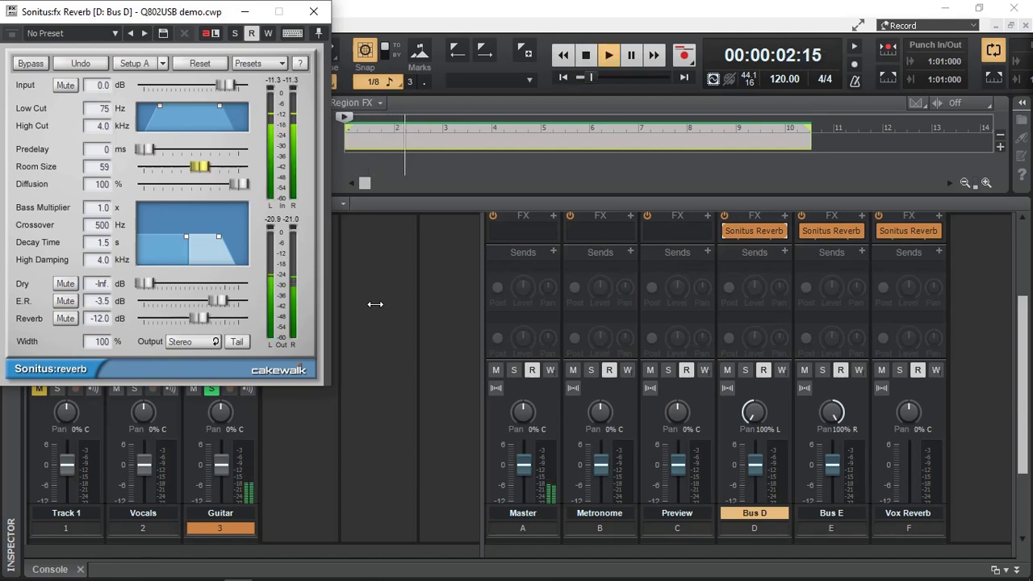
# - Mute then unmute Bus D and Bus E to compare the guitar, and close Bus D's Sonitus:fx Reverb window
pyautogui.scroll(3, 447, 315)
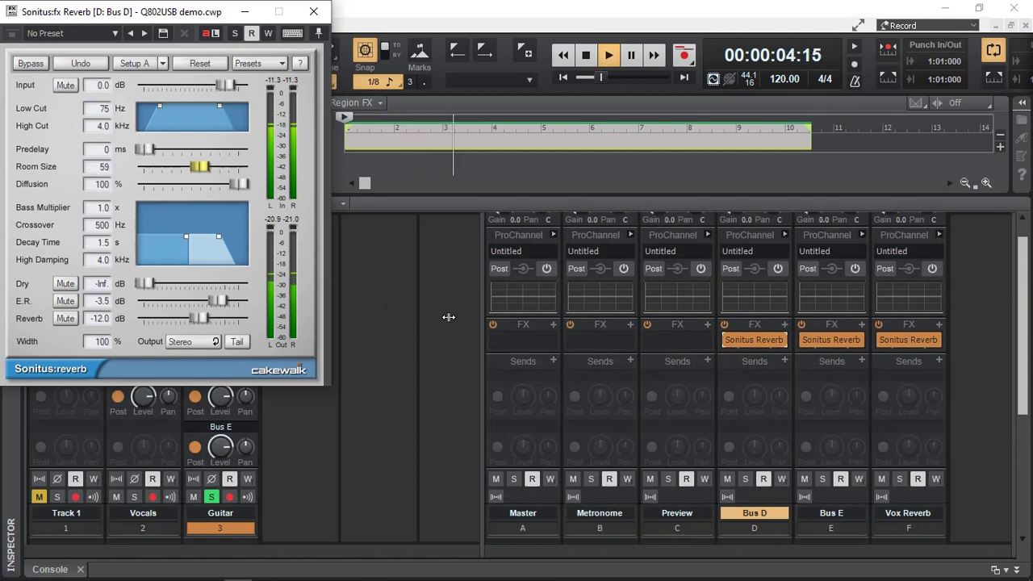
pyautogui.scroll(-3, 448, 317)
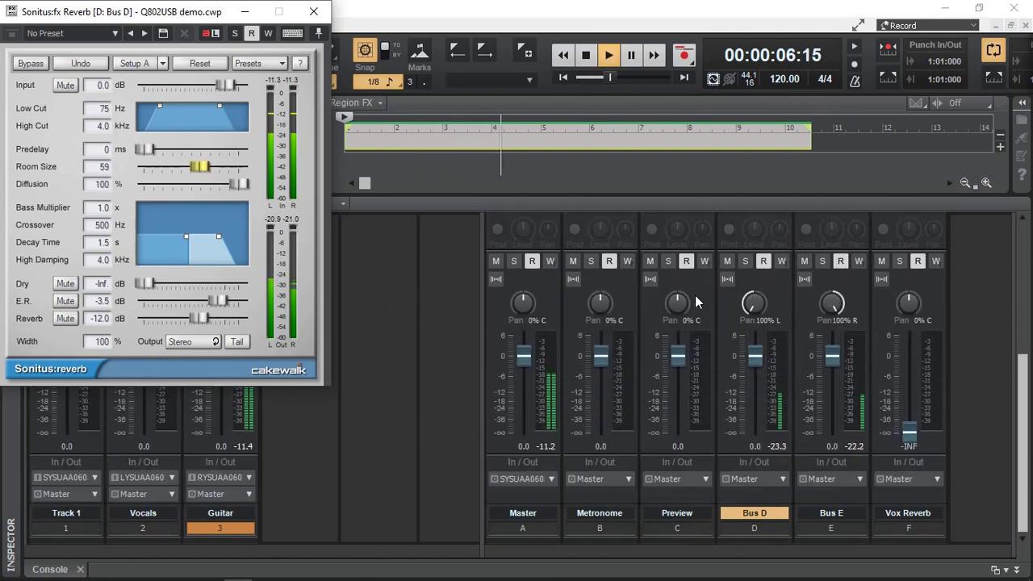
pyautogui.click(727, 261)
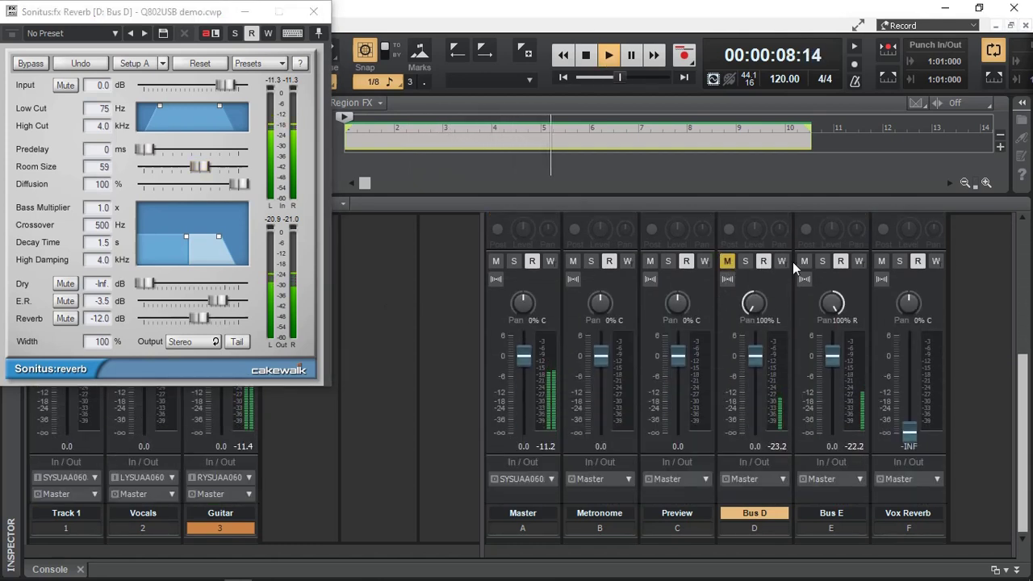
pyautogui.click(804, 262)
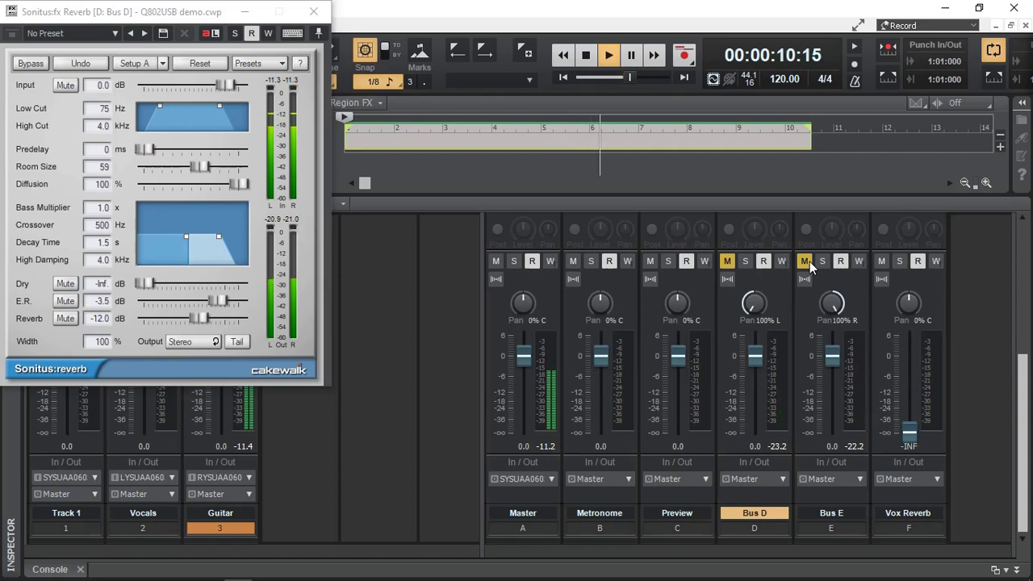
pyautogui.click(805, 262)
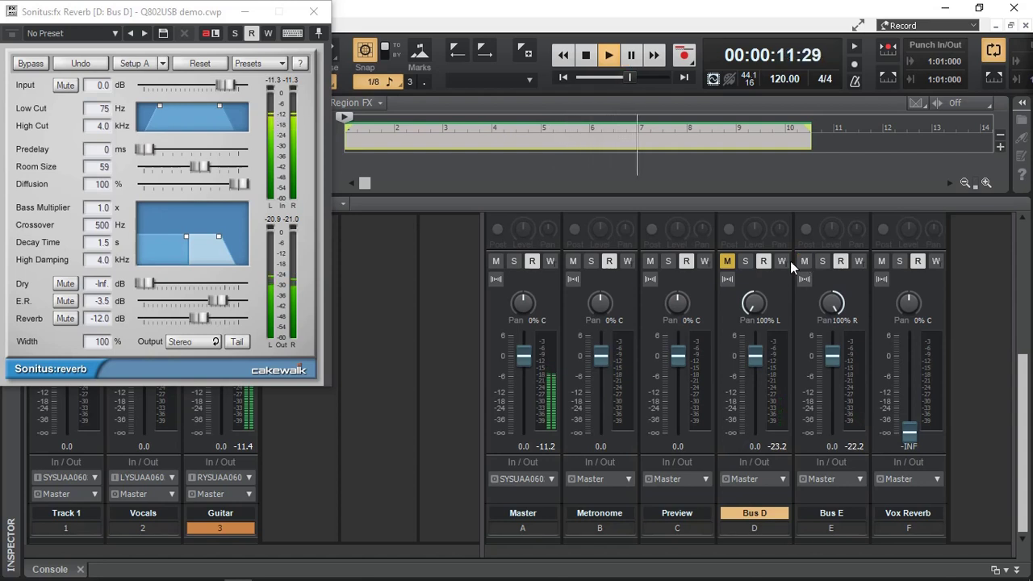
pyautogui.click(727, 261)
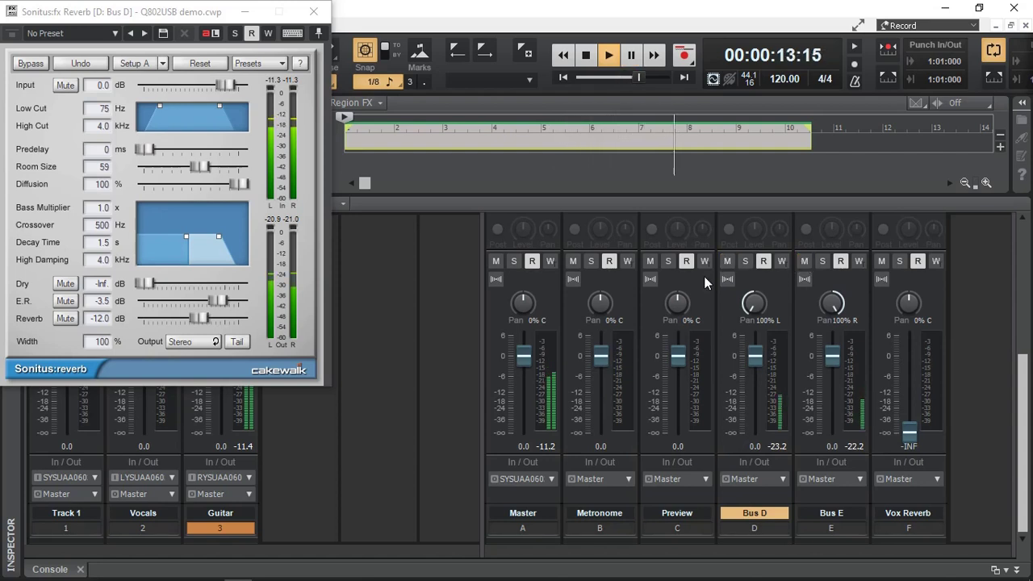
pyautogui.click(313, 12)
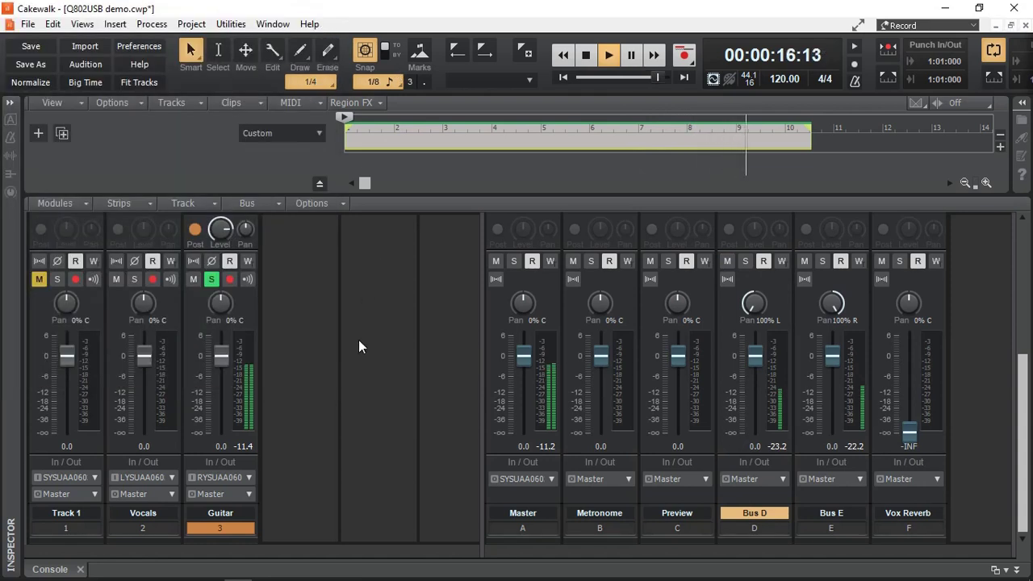
# - Unsolo the Guitar track and raise the Vox Reverb bus fader from -INF to -9.8 dB
pyautogui.click(210, 279)
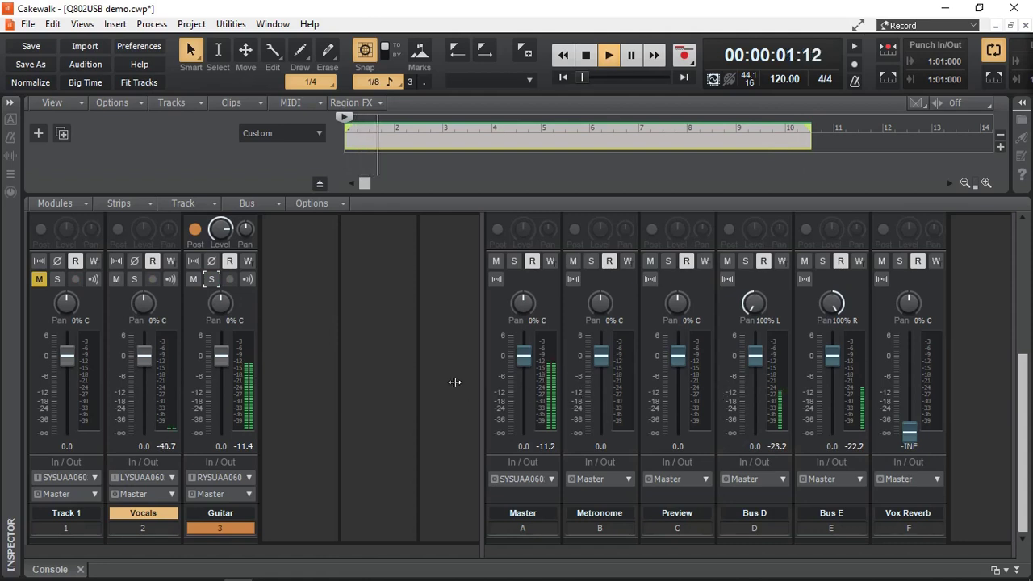
pyautogui.moveTo(909, 429); pyautogui.dragTo(908, 436)
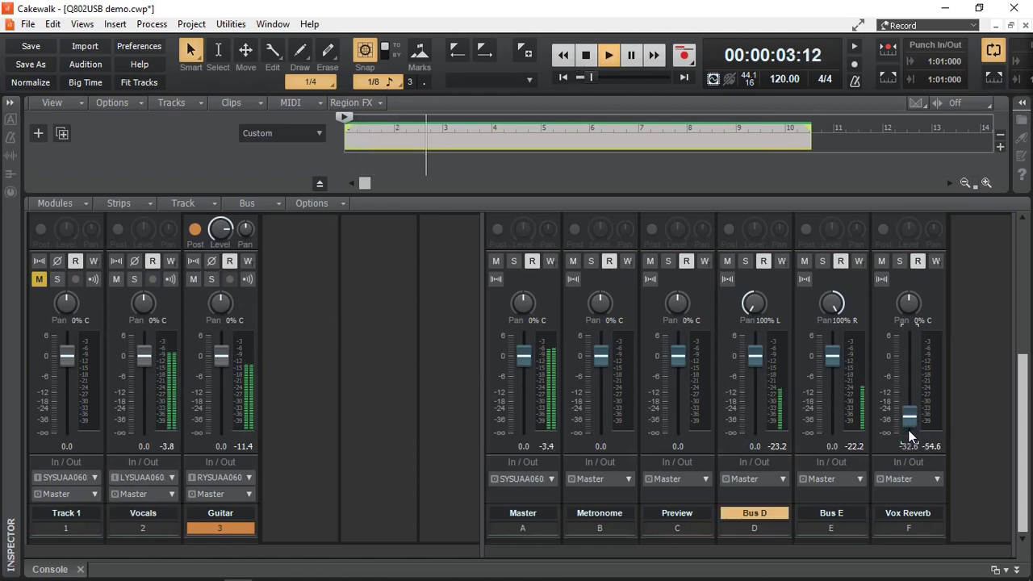
pyautogui.scroll(5, 908, 429)
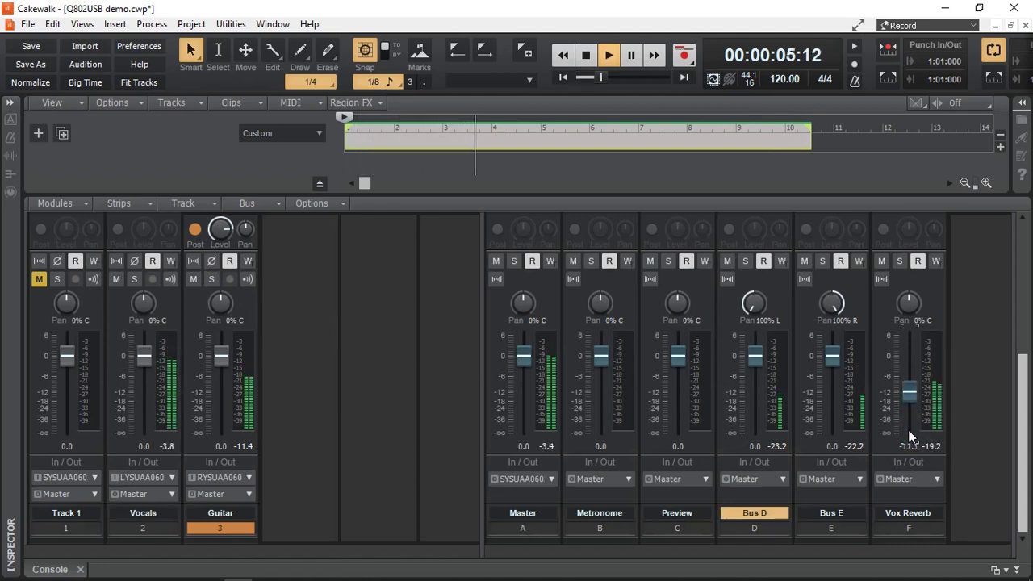
pyautogui.scroll(1, 907, 429)
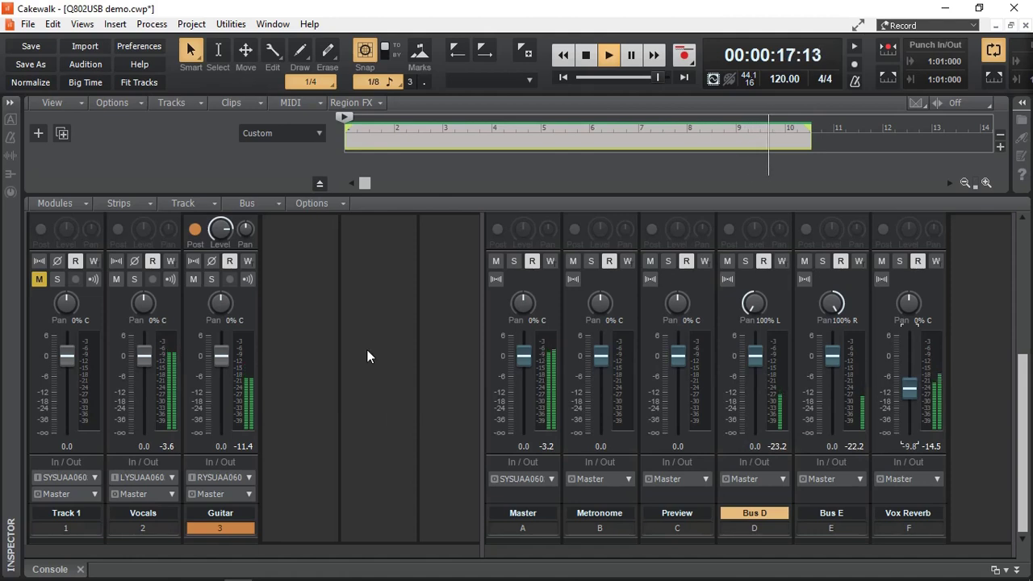
# - Switch the Master bus interleave to mono to check the mix, then back to stereo
pyautogui.click(495, 279)
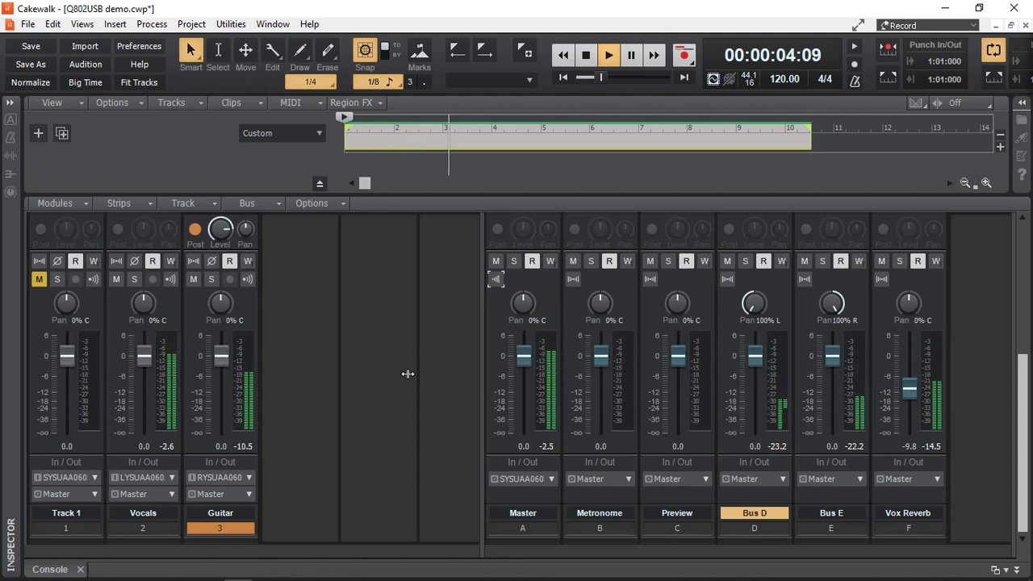
pyautogui.click(497, 278)
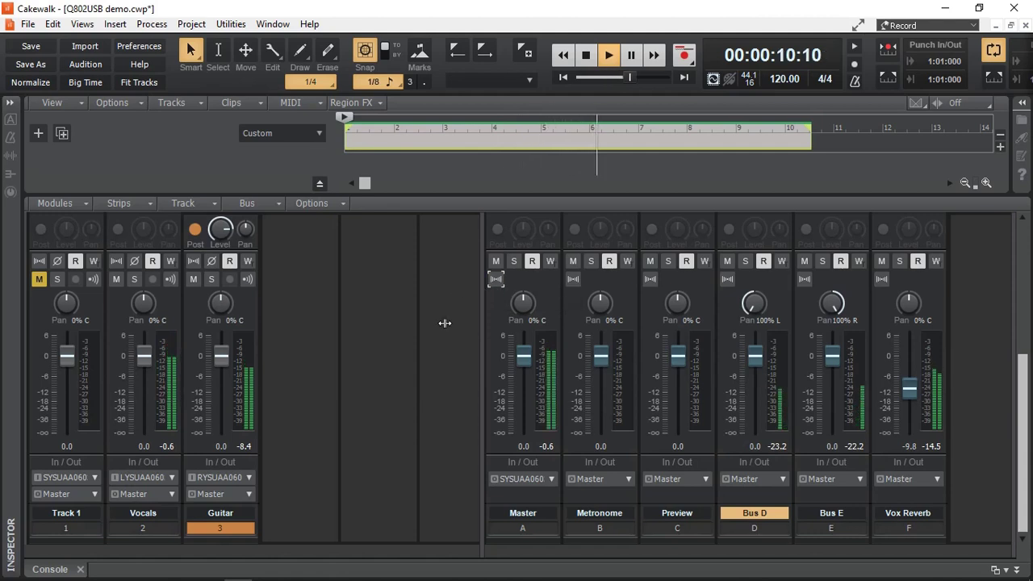
pyautogui.press('space')
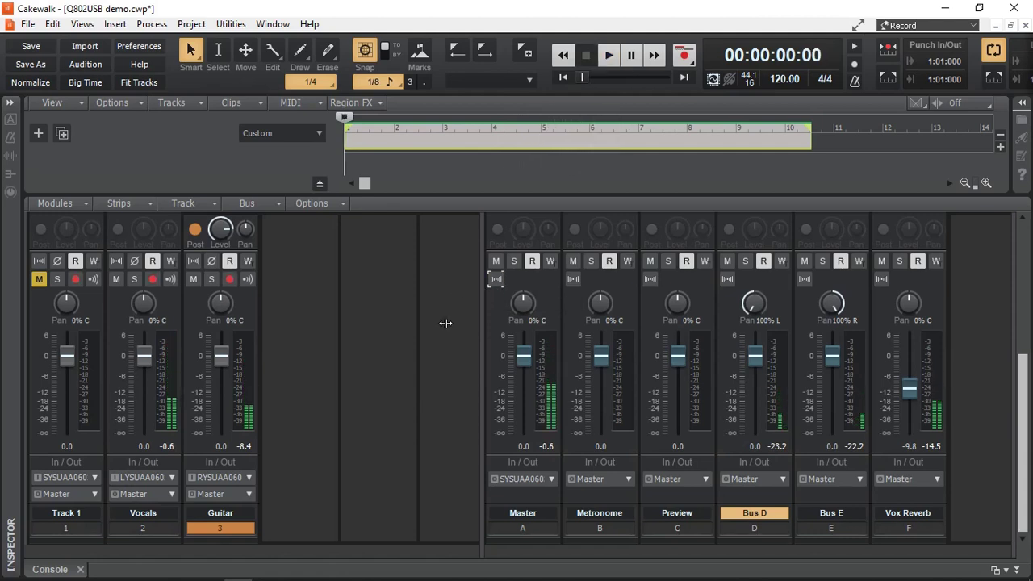